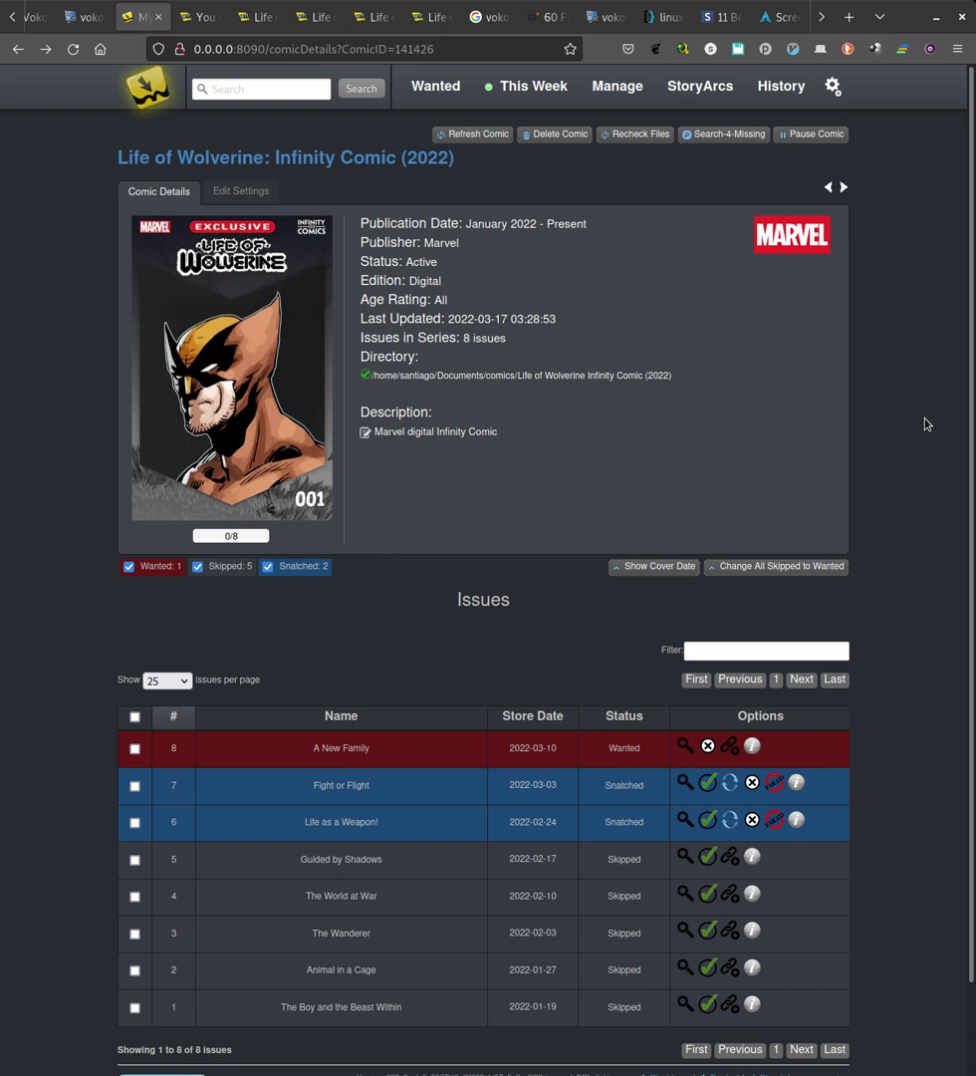
Step: Start a search for Life of Wolverine: Infinity Comic issue #1 from its Options column
scroll(894, 519, down, 1)
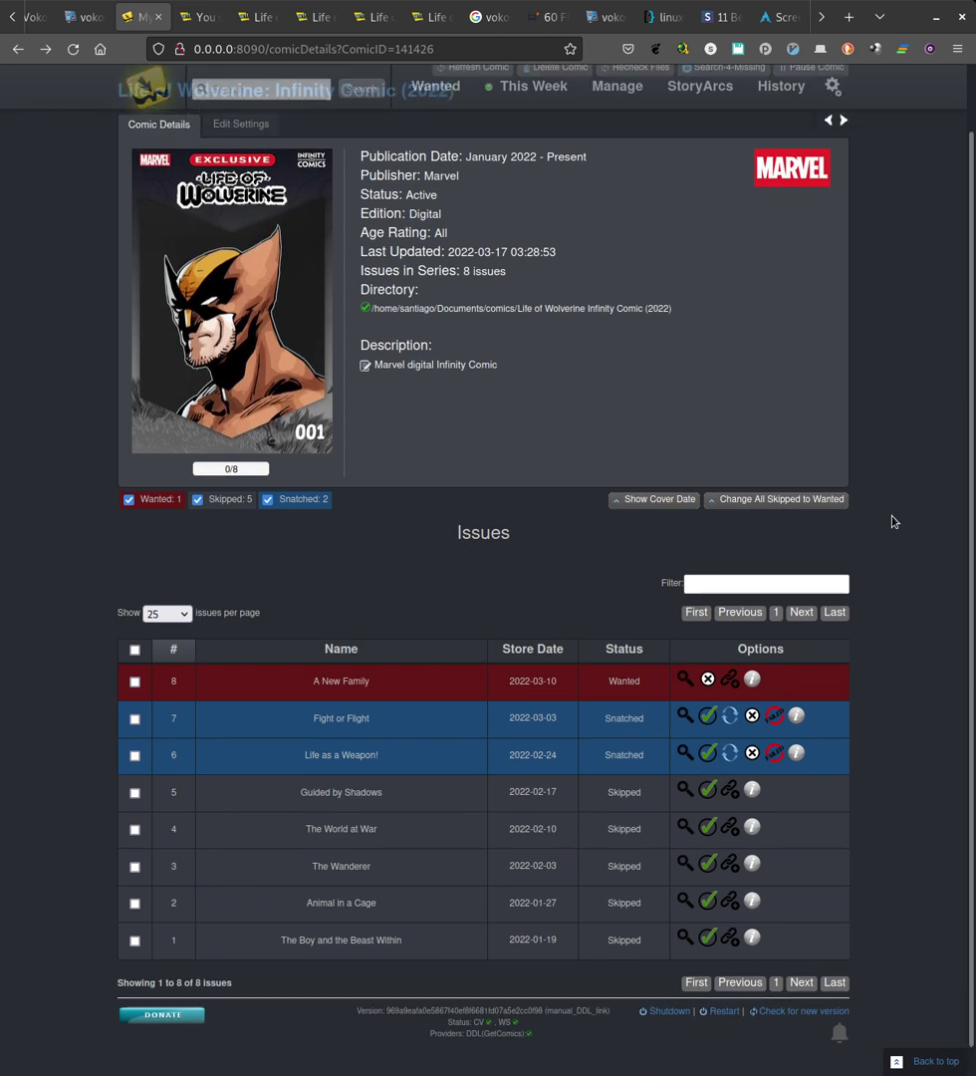
scroll(893, 519, up, 1)
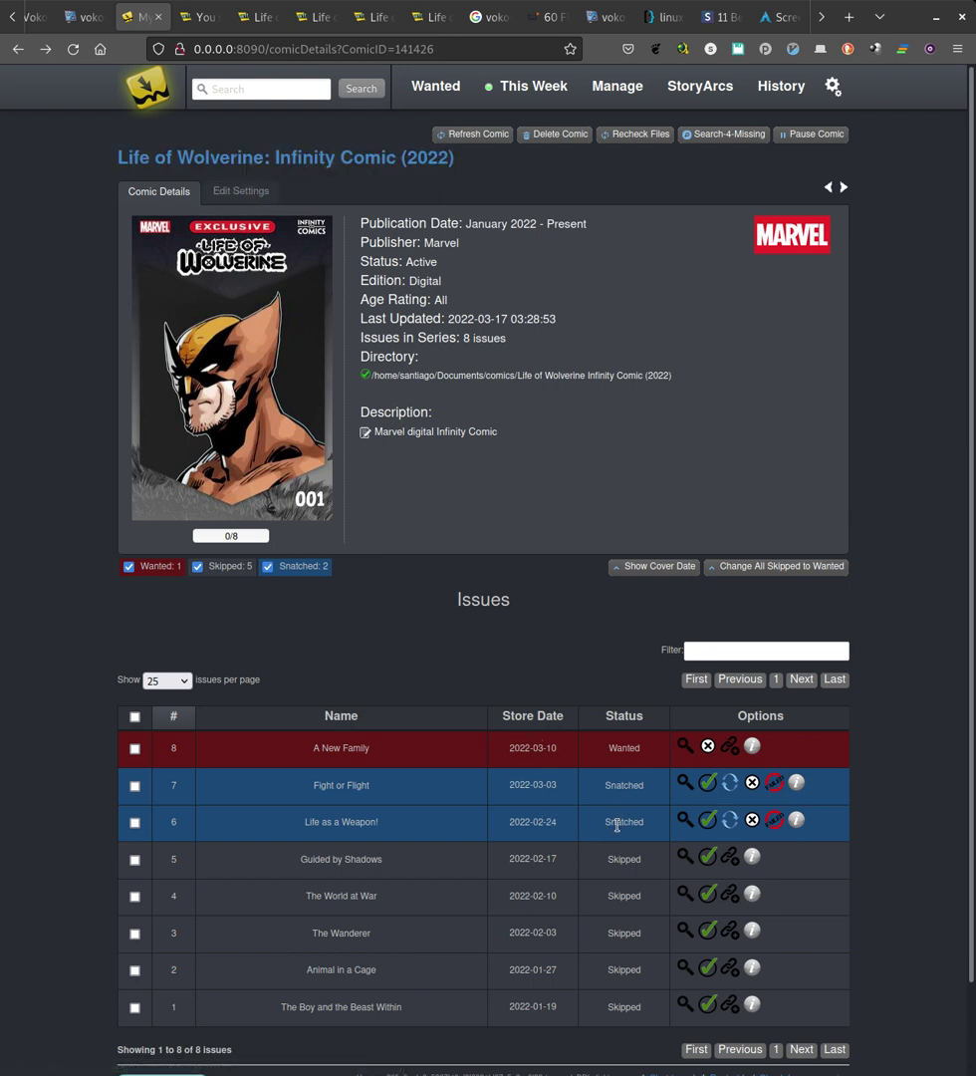
scroll(396, 907, down, 2)
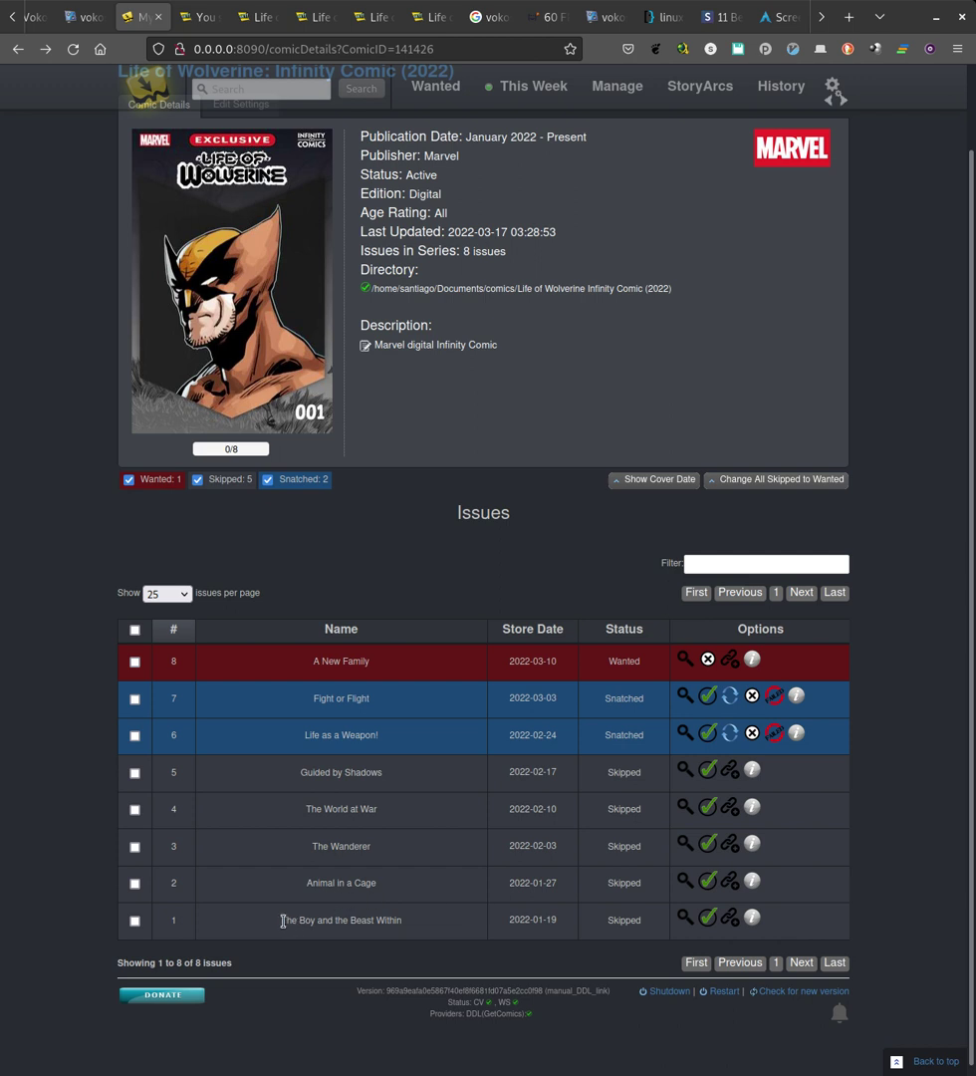
click(686, 918)
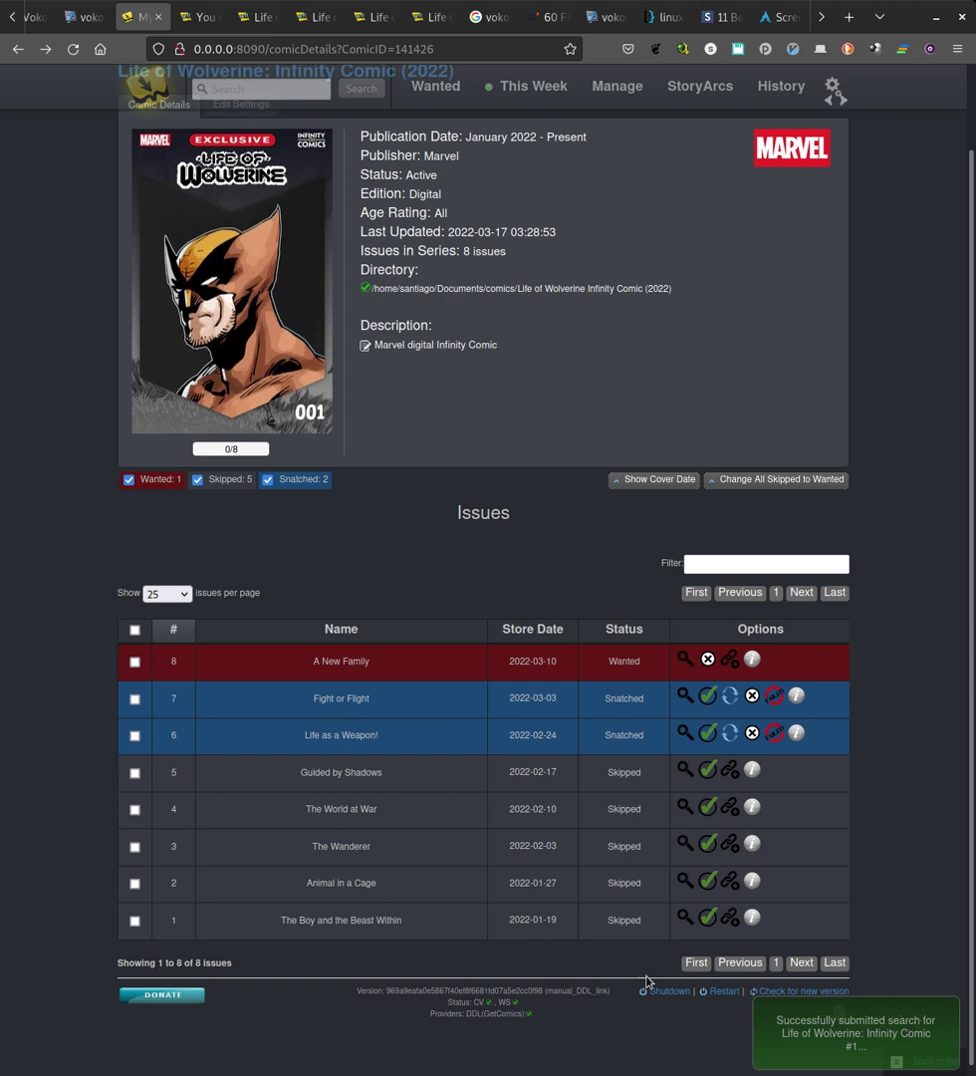
scroll(614, 658, up, 2)
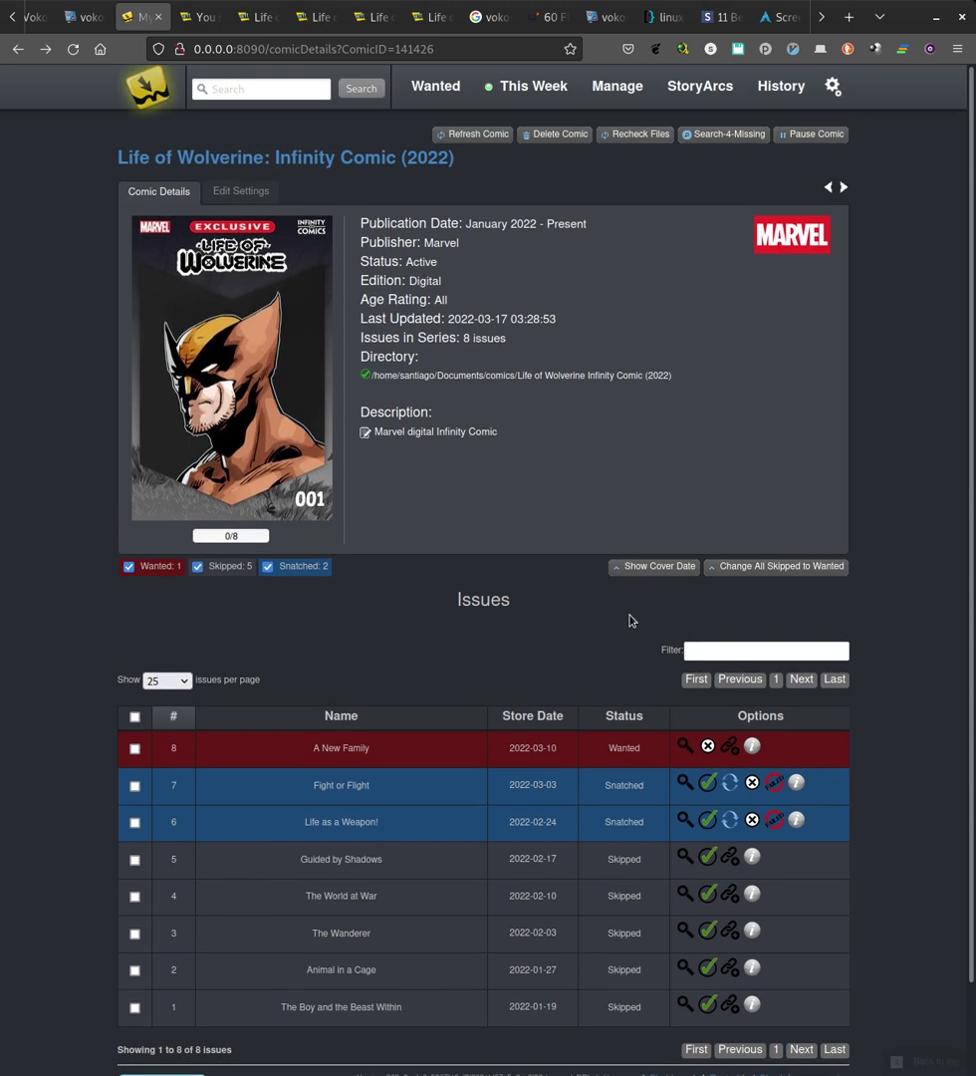
Step: View the logs showing 1 GetComics result and the unparseable posting-date warnings
click(781, 86)
click(813, 135)
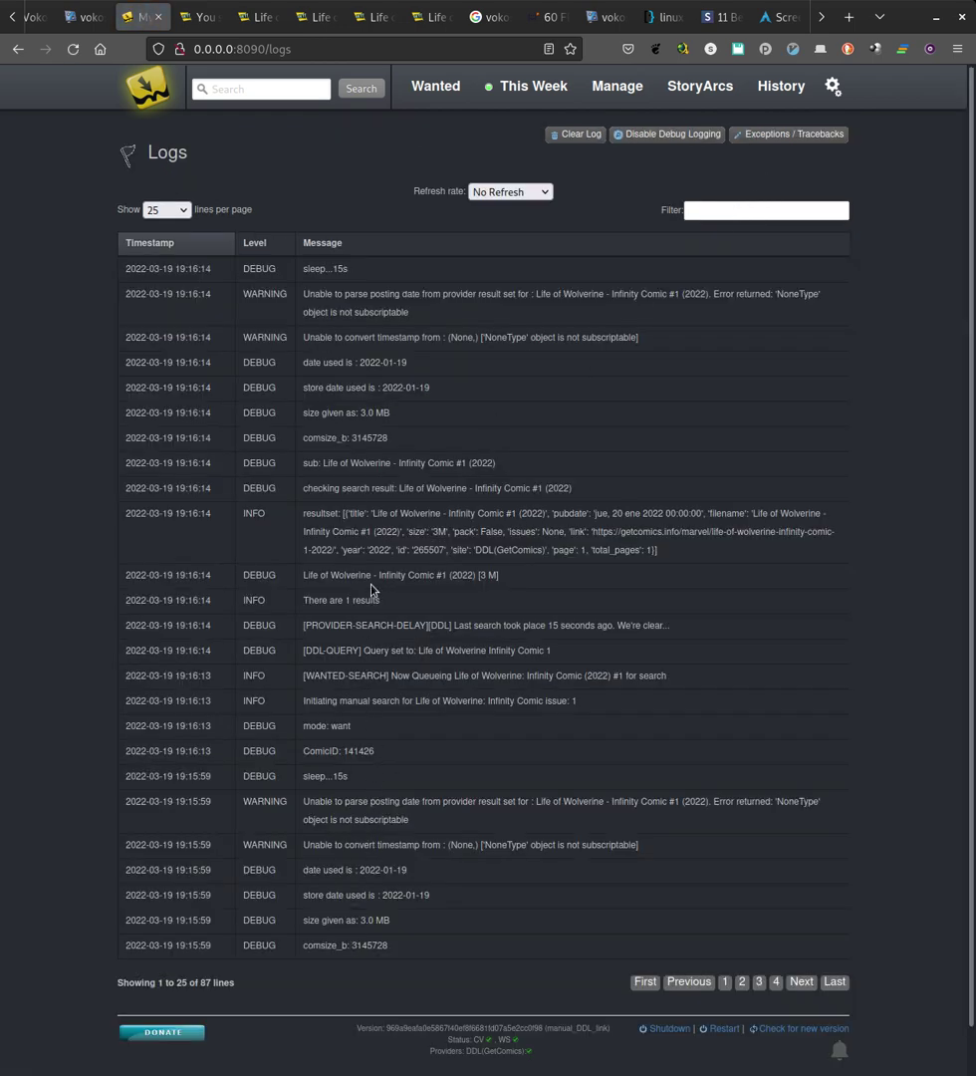
double_click(398, 337)
double_click(458, 339)
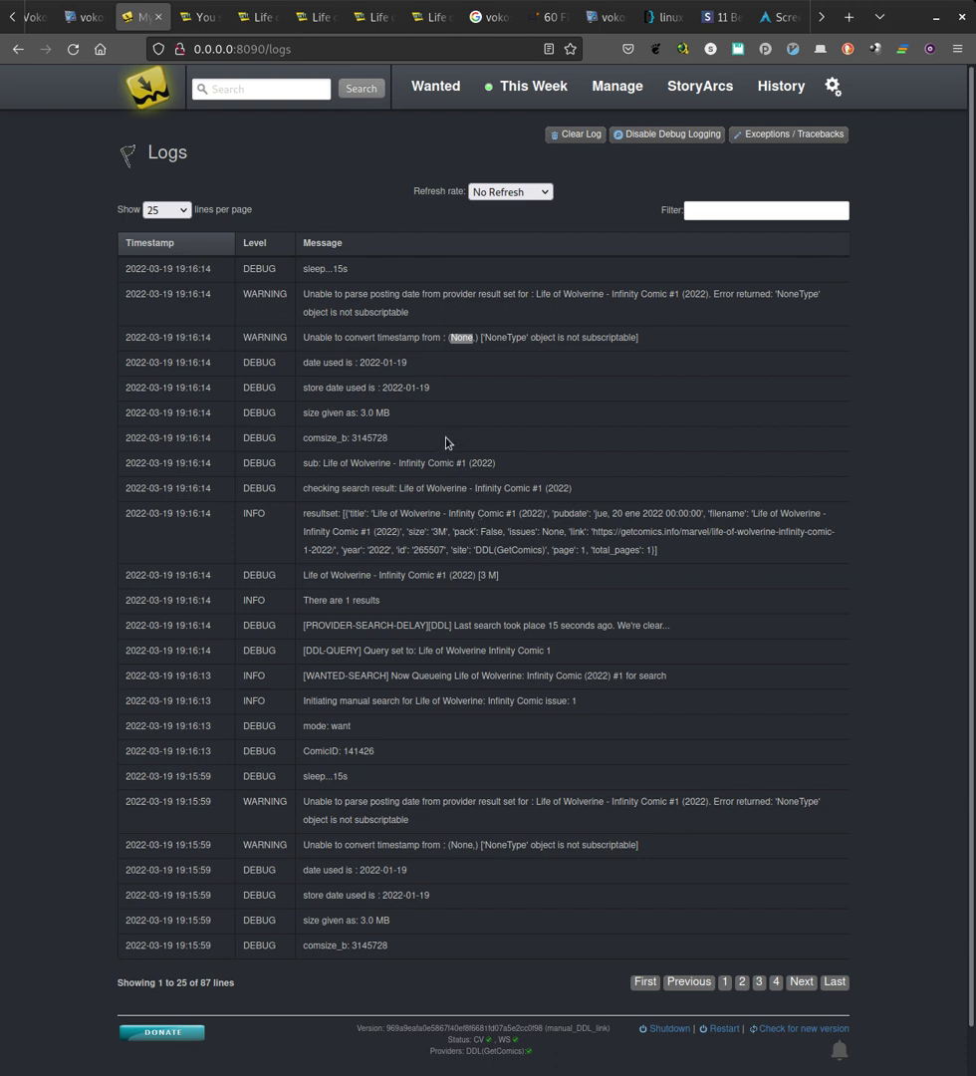
click(309, 14)
click(257, 16)
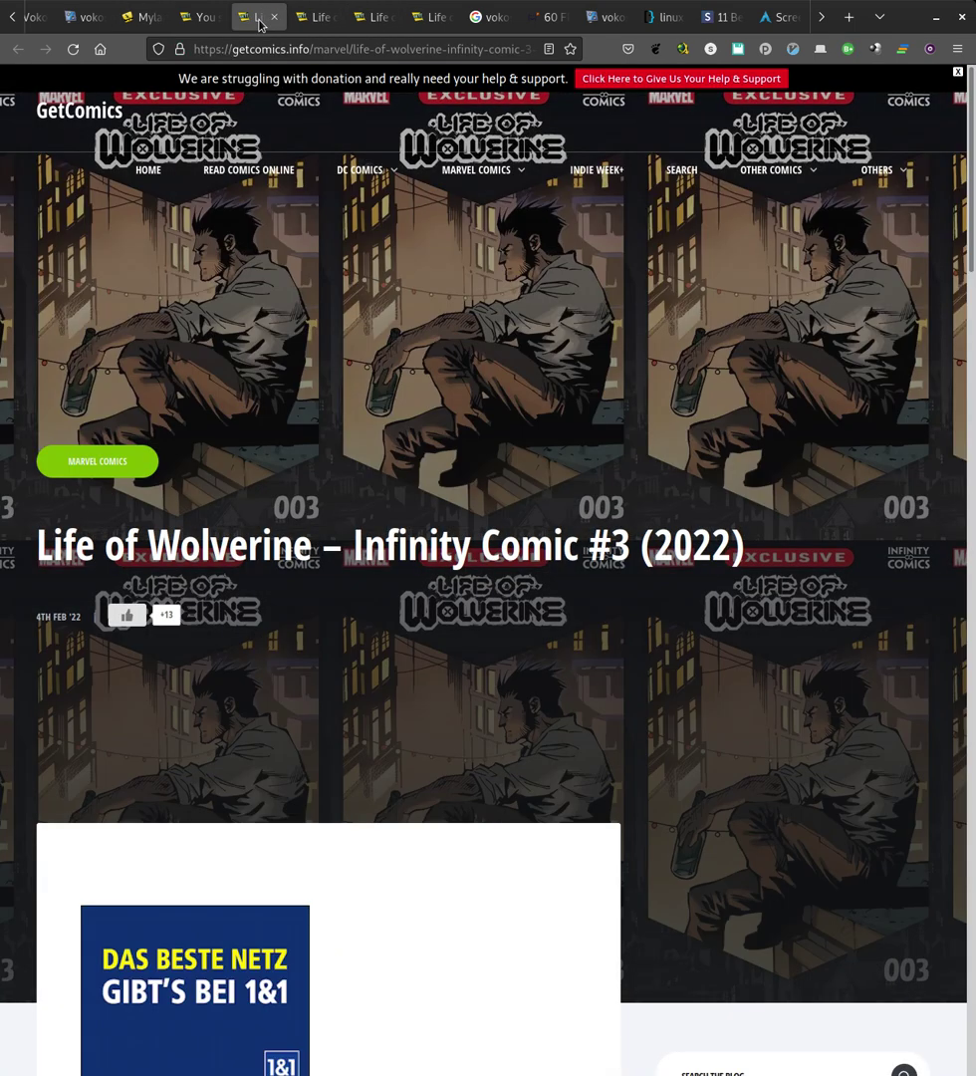
click(397, 19)
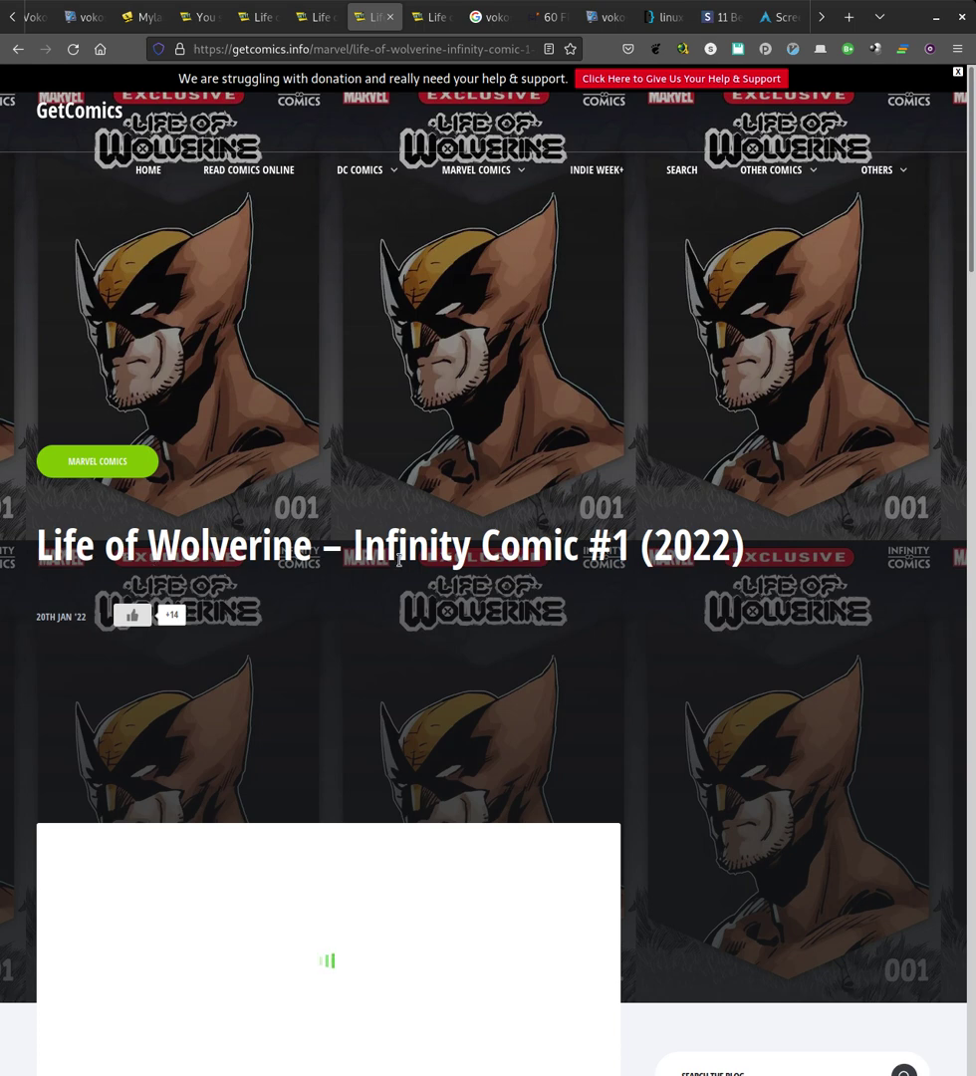
scroll(576, 643, down, 10)
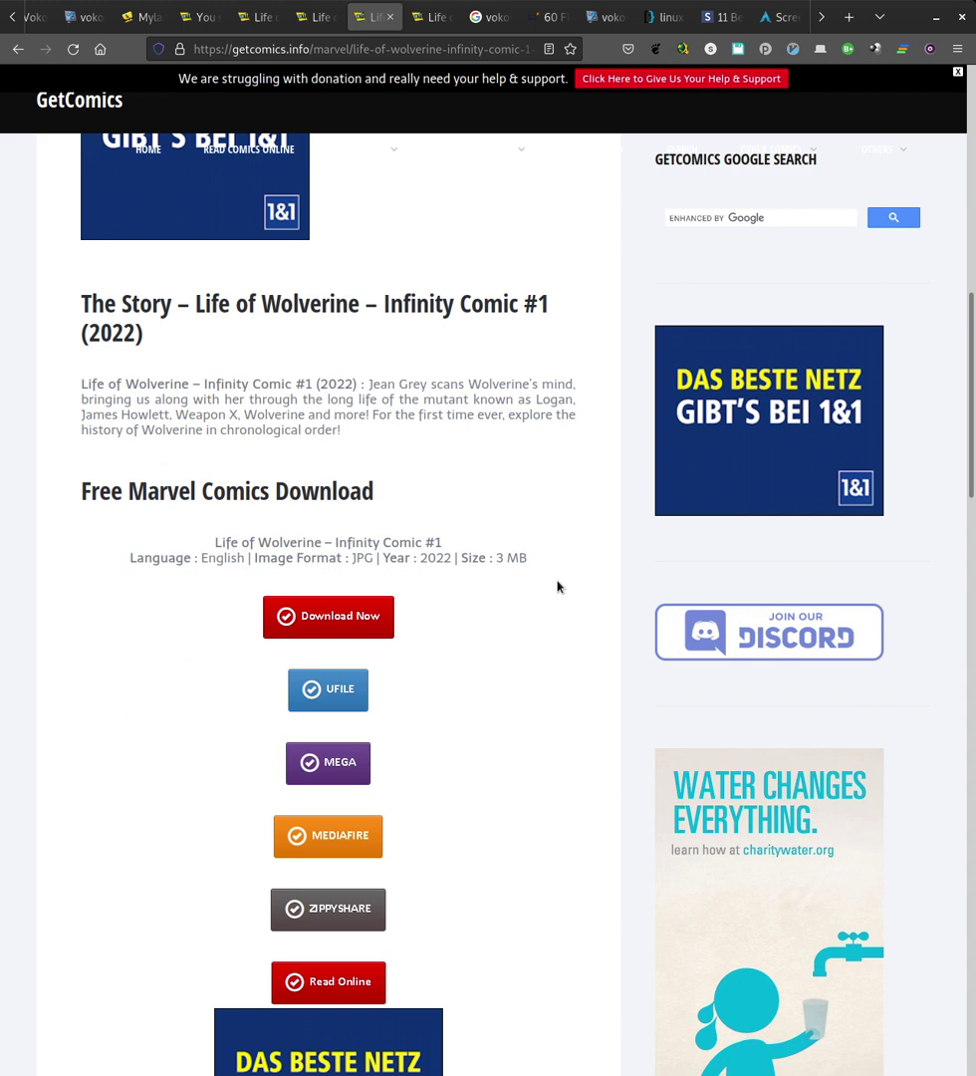
scroll(557, 586, up, 4)
scroll(557, 586, up, 4)
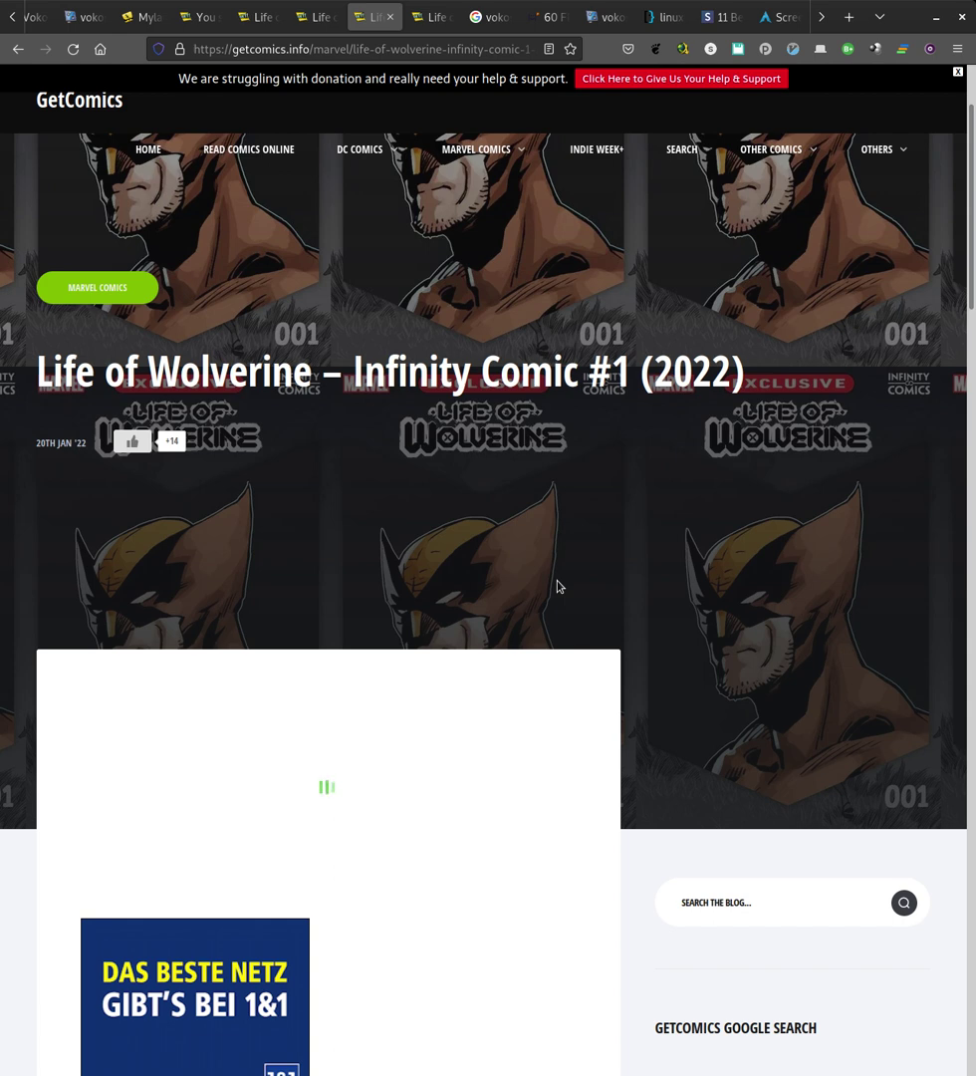
scroll(557, 586, up, 2)
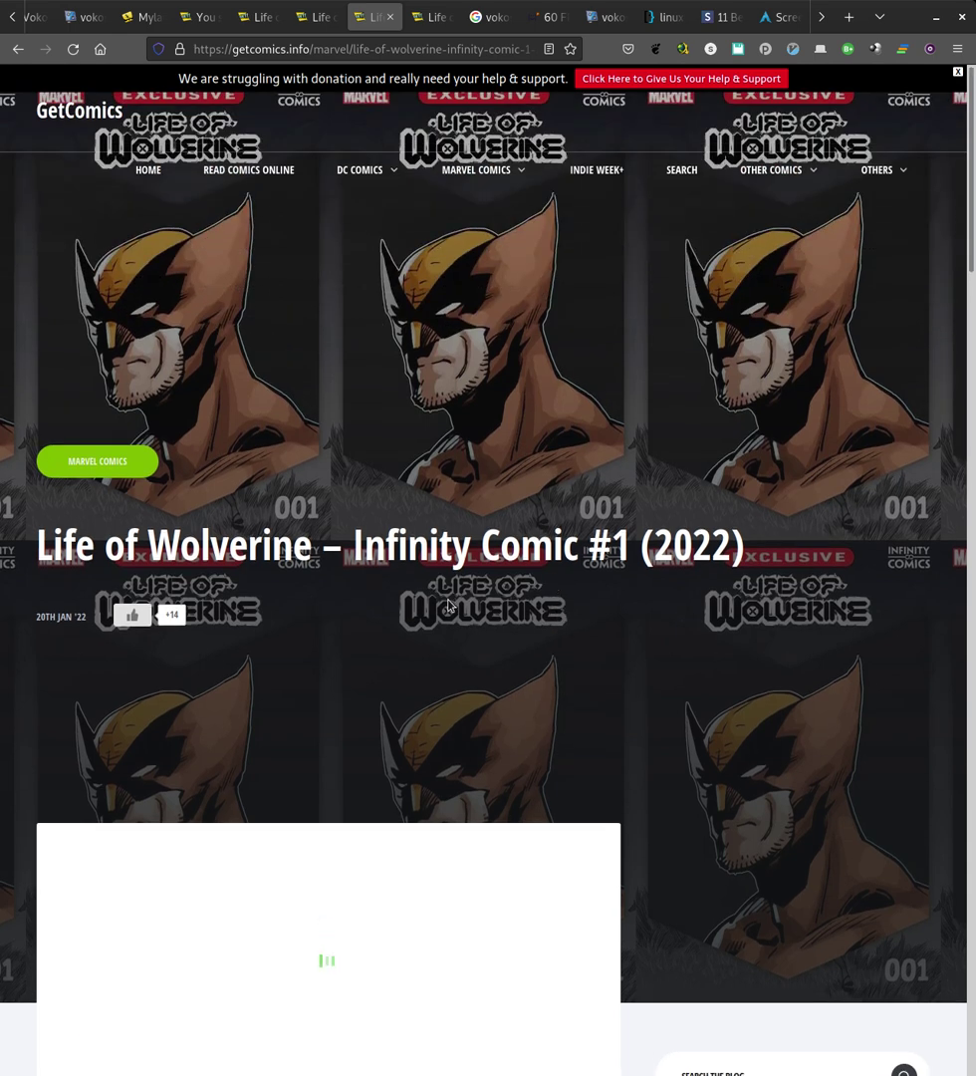
click(144, 19)
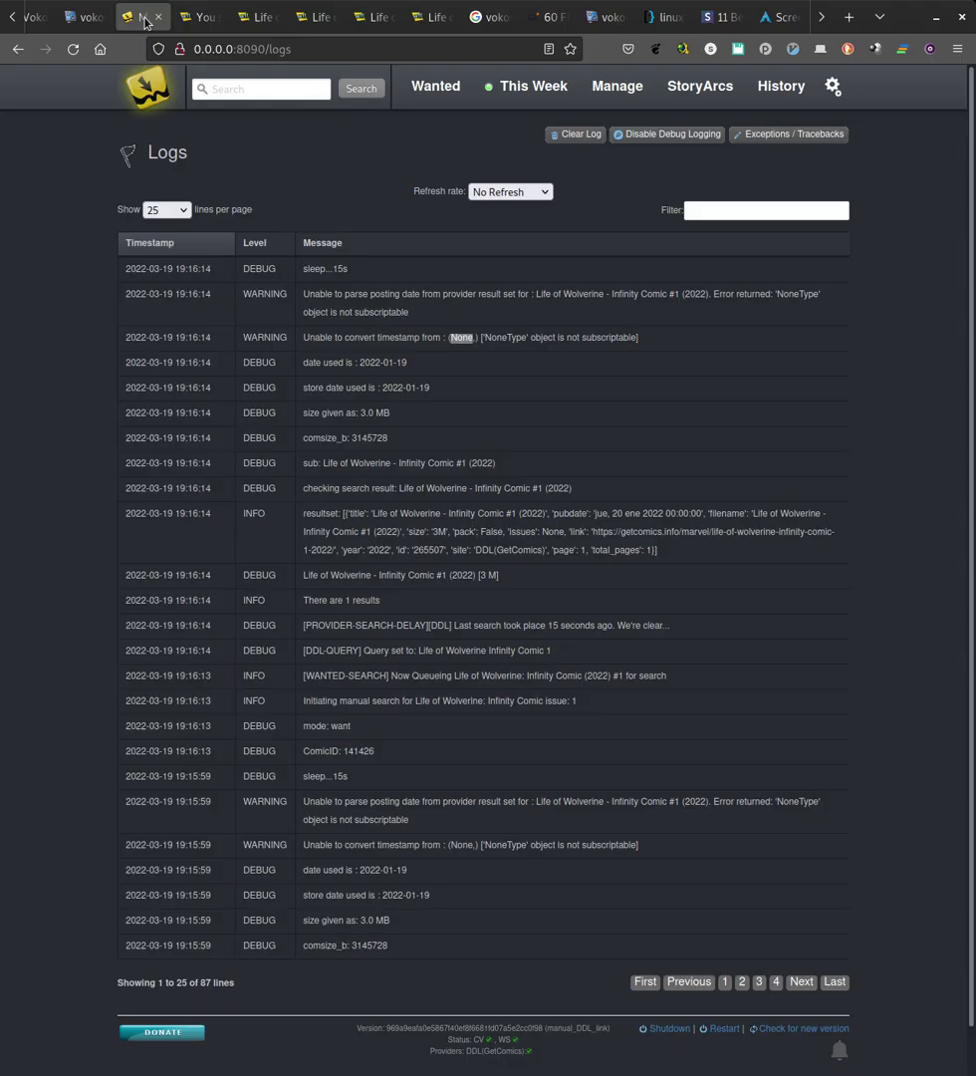
Step: Reload the logs, then go back to the Life of Wolverine comic details page
click(69, 50)
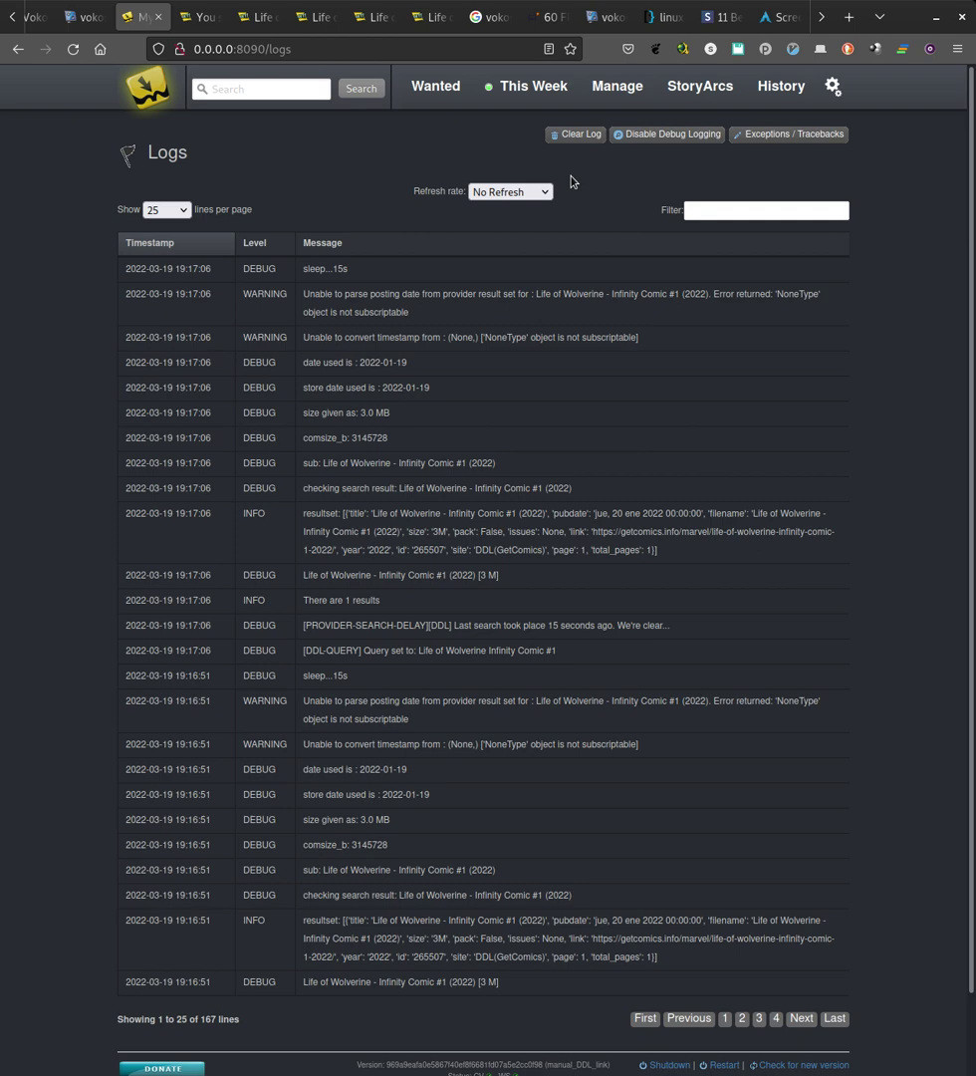
click(13, 56)
click(13, 56)
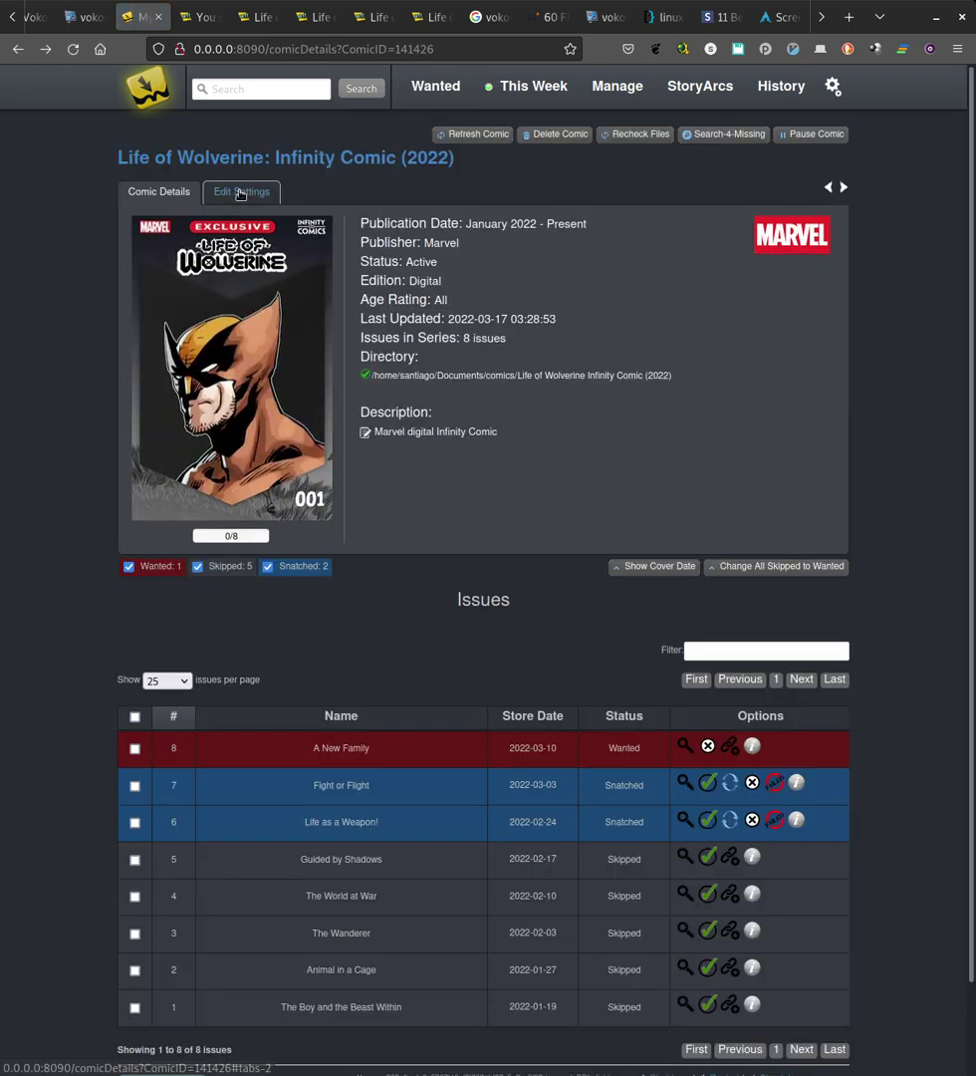
Step: In the series settings, turn on 'Accept all booktype search matches'
click(239, 193)
click(529, 276)
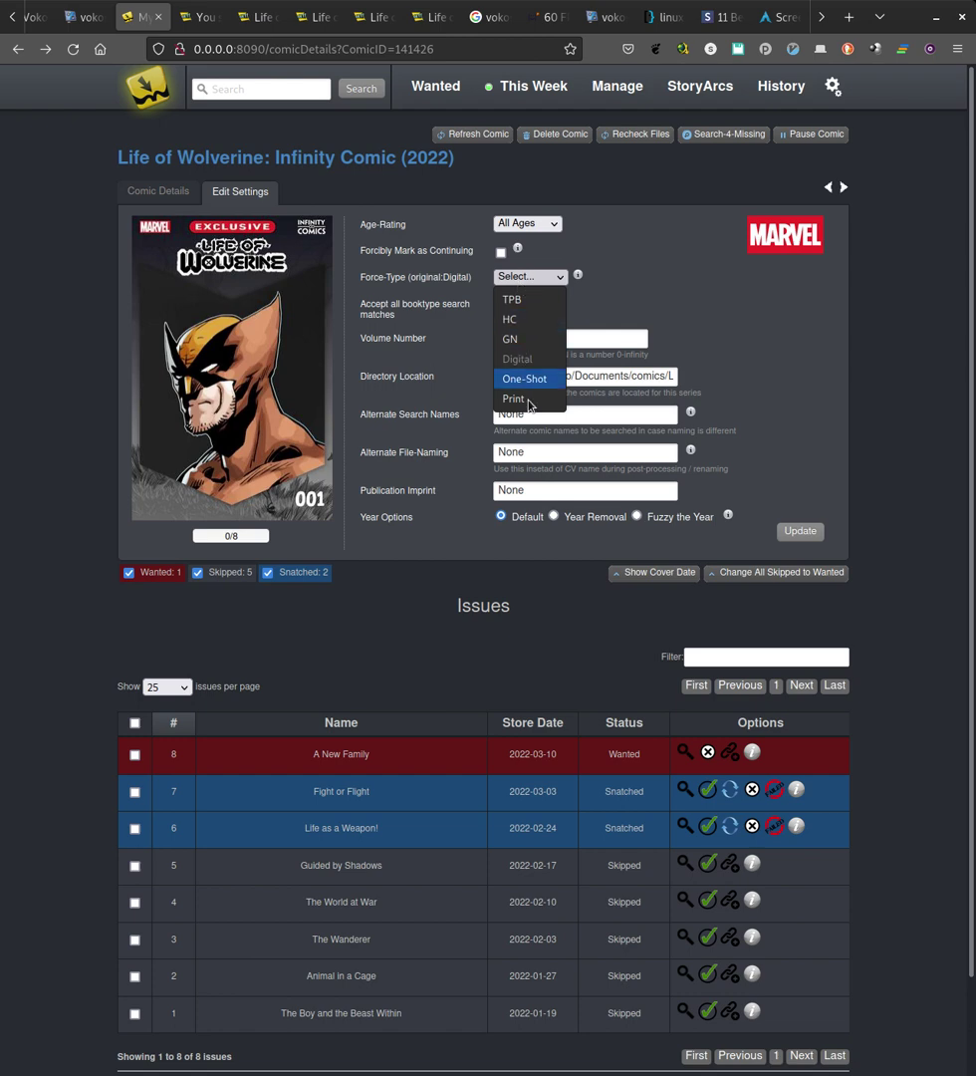
click(662, 275)
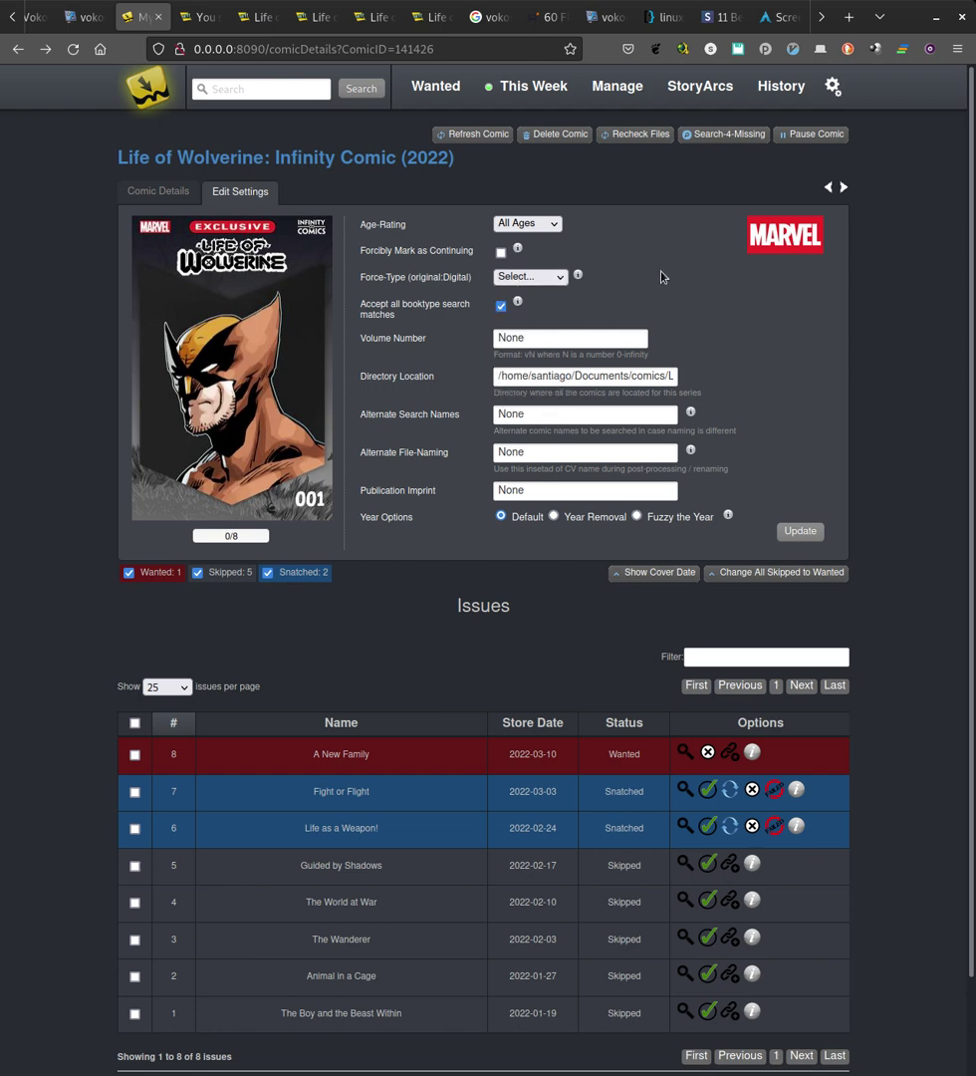
click(501, 309)
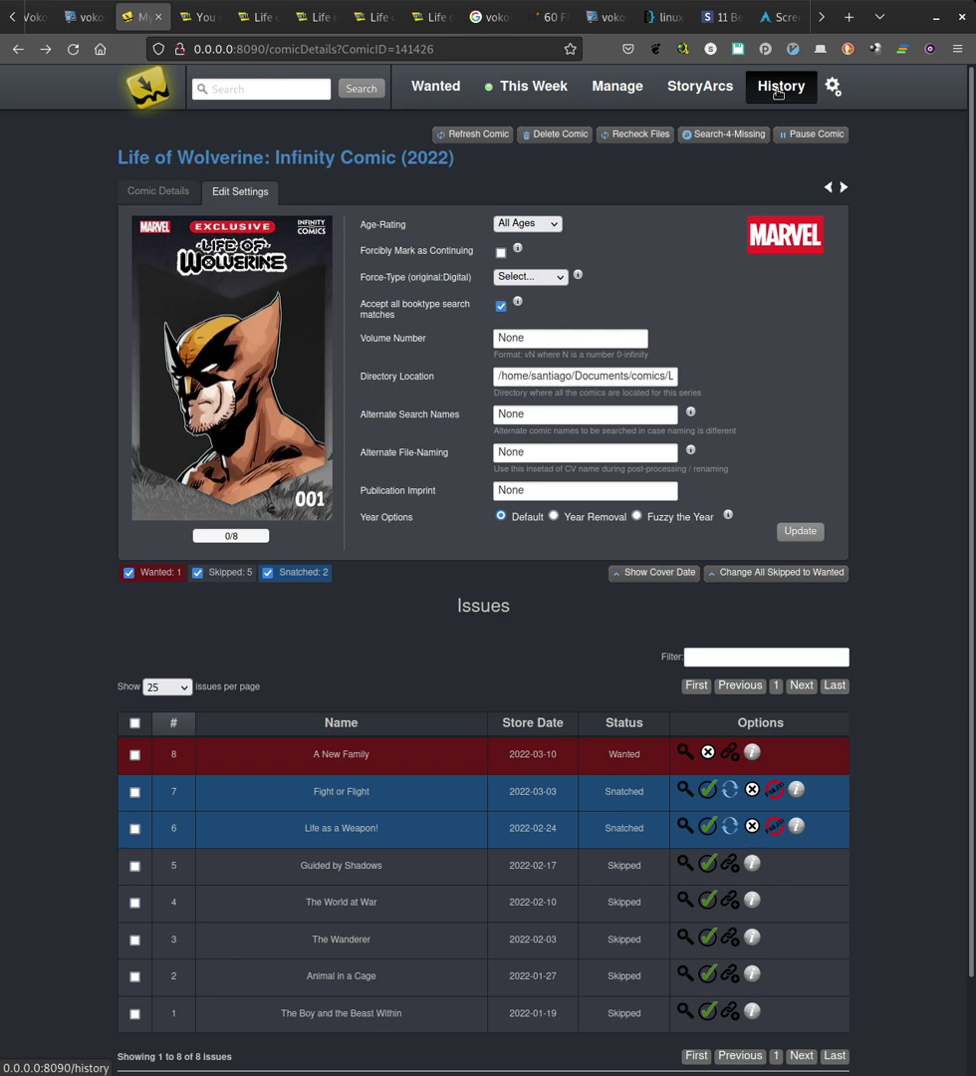
Step: Reload the logs and read the 'Issue not found' entry for issue #1 on GetComics
click(761, 84)
click(811, 137)
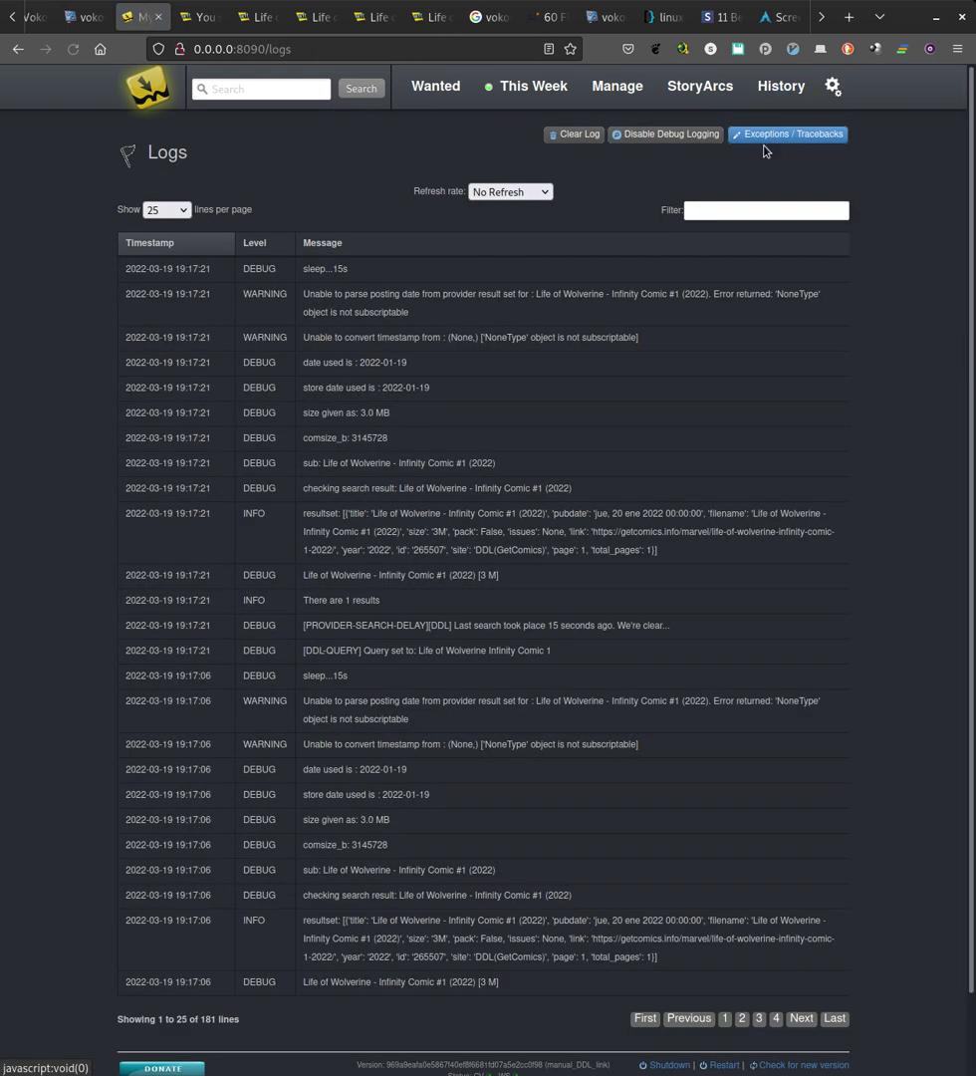
click(74, 50)
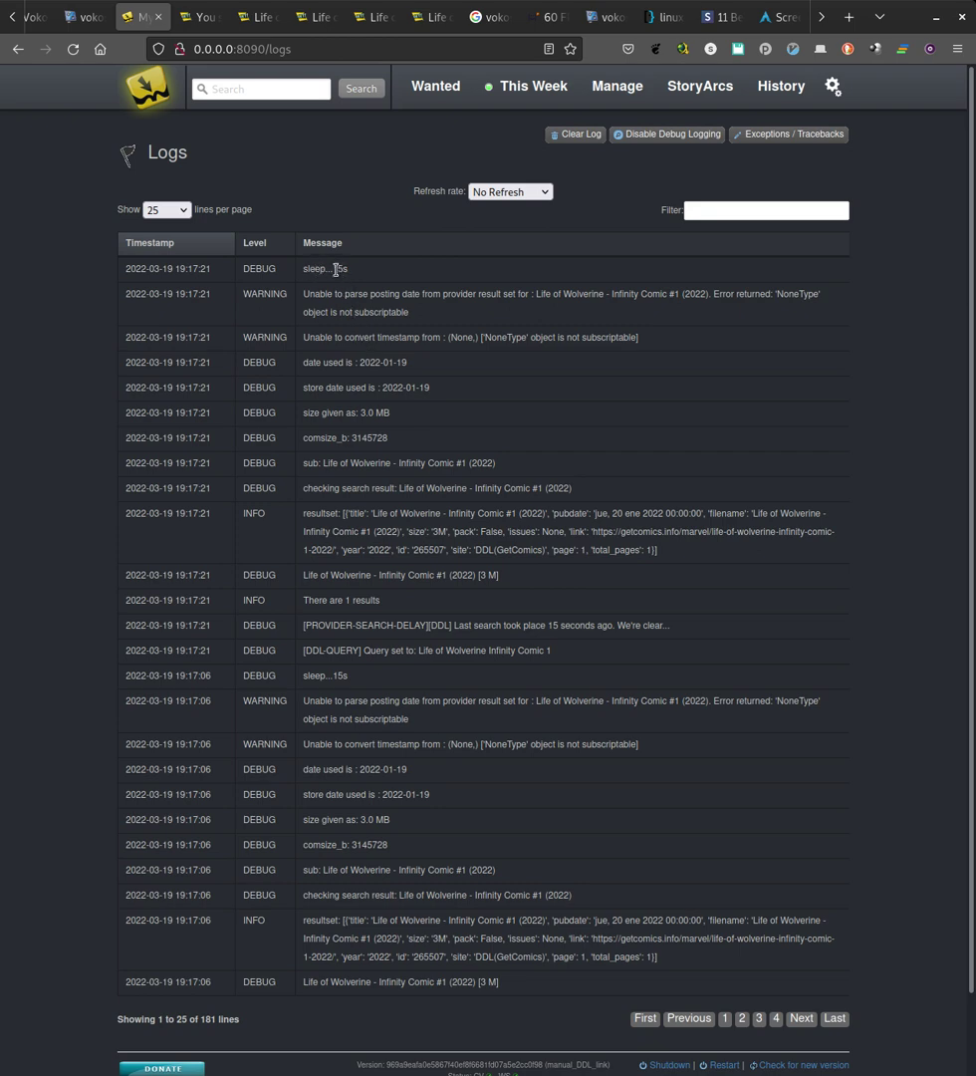
click(73, 49)
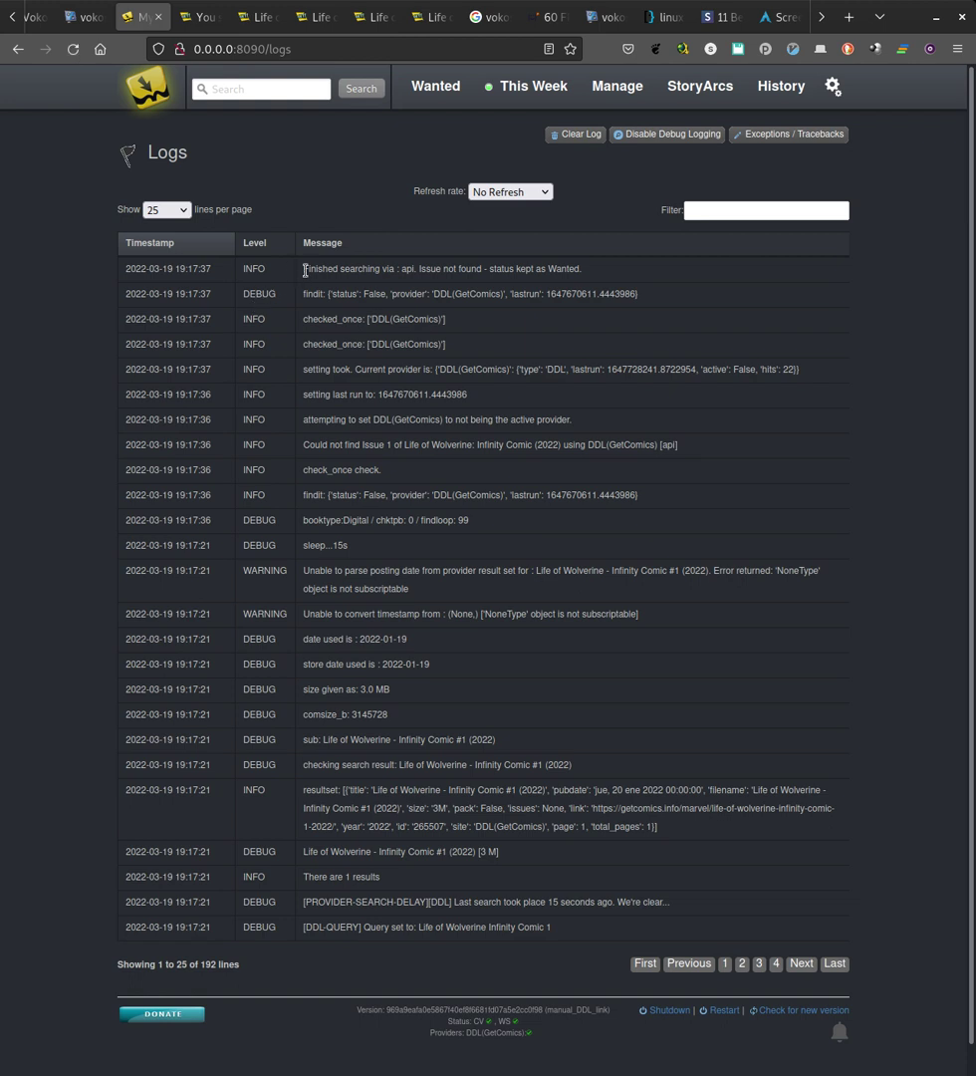
drag(305, 270, 611, 273)
click(596, 287)
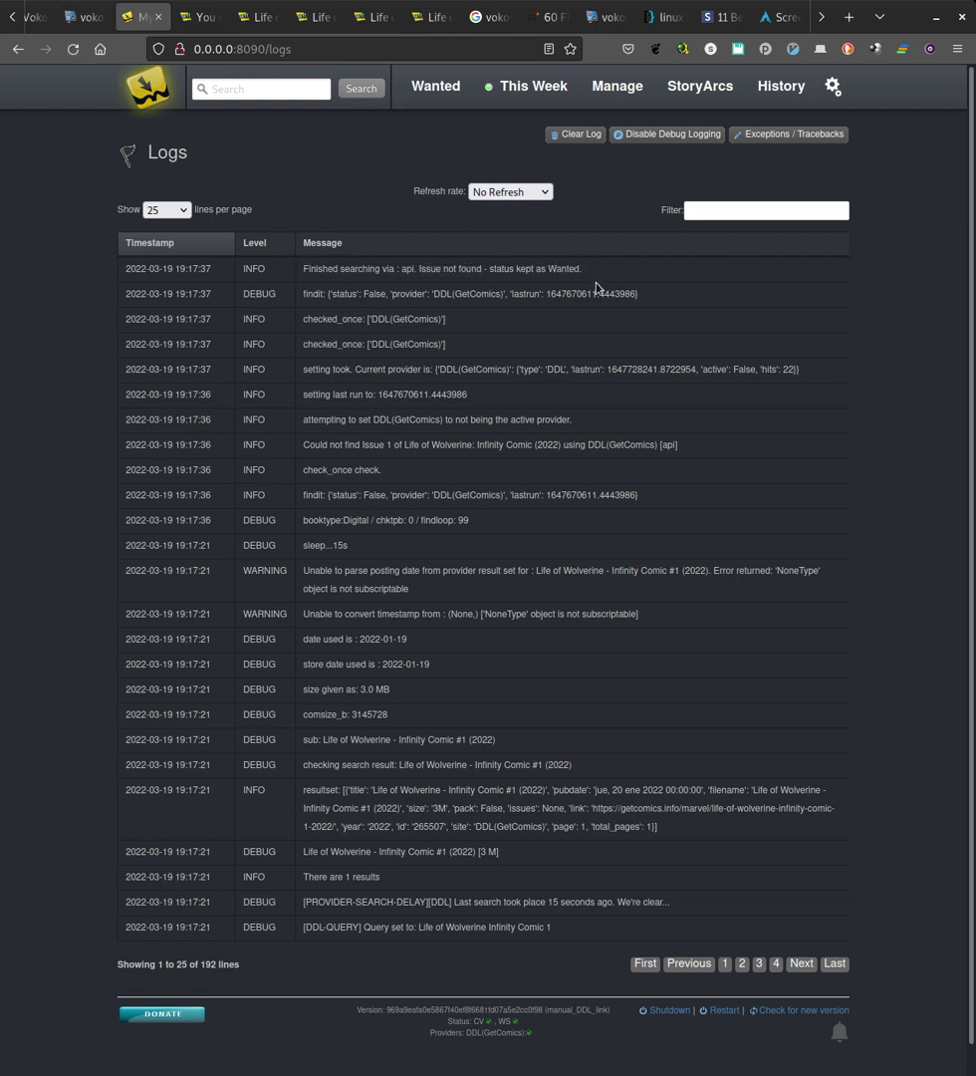
double_click(405, 615)
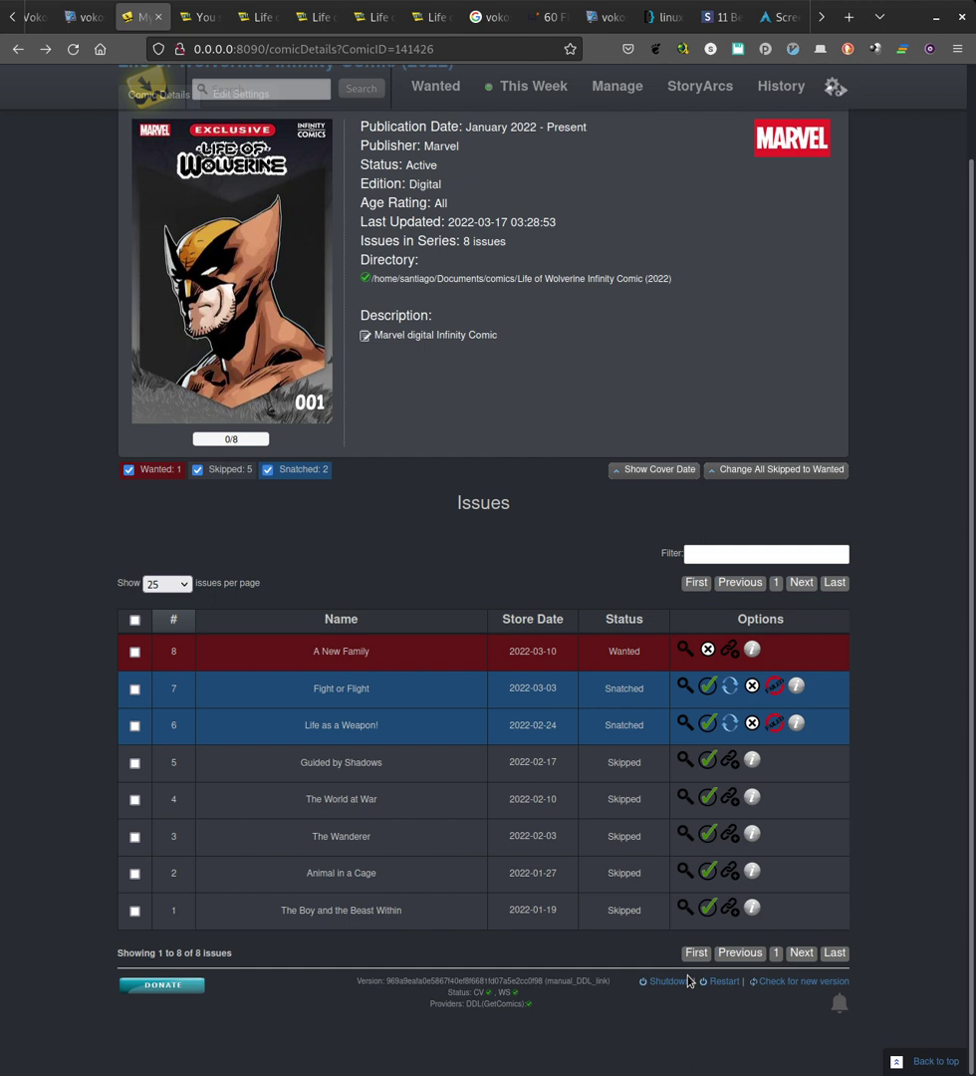
Step: Open issue #1's Add URL dialog and copy the Life of Wolverine #1 GetComics page address
click(730, 909)
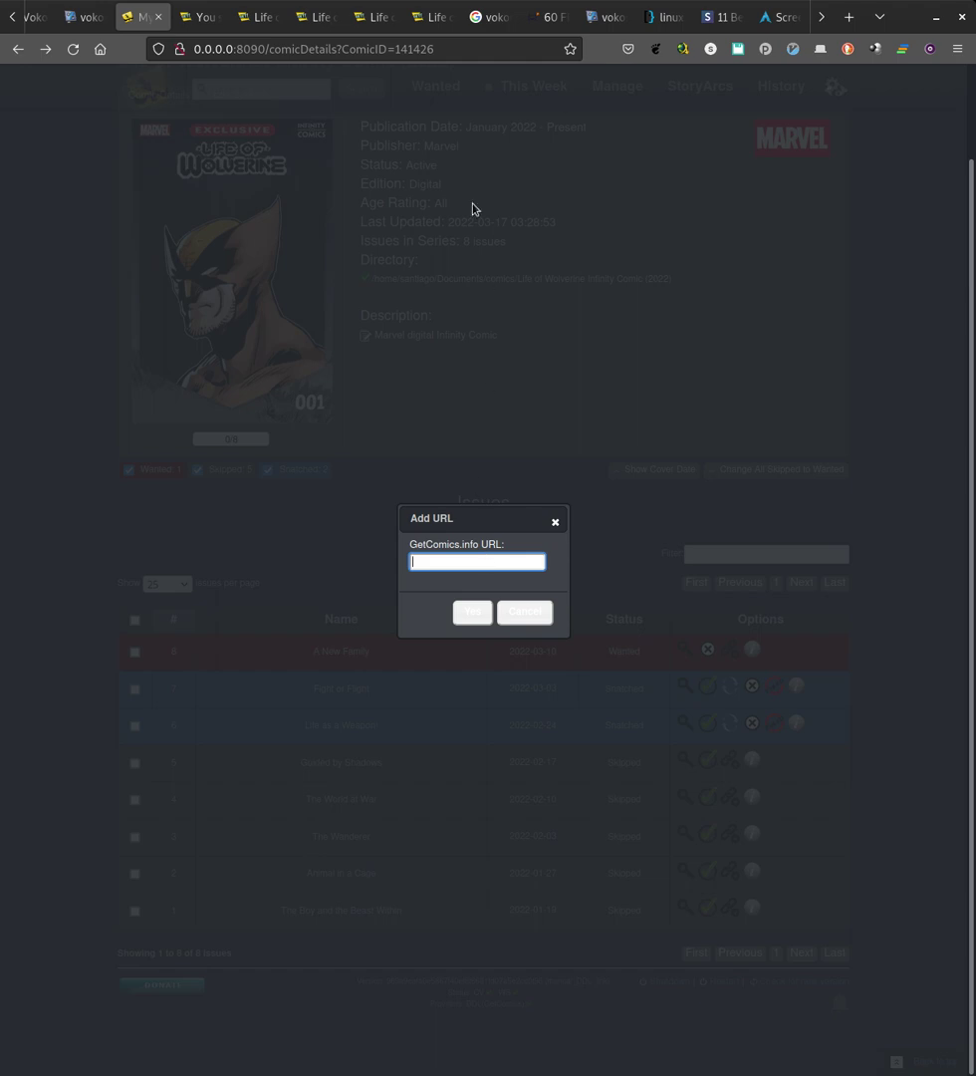
click(372, 17)
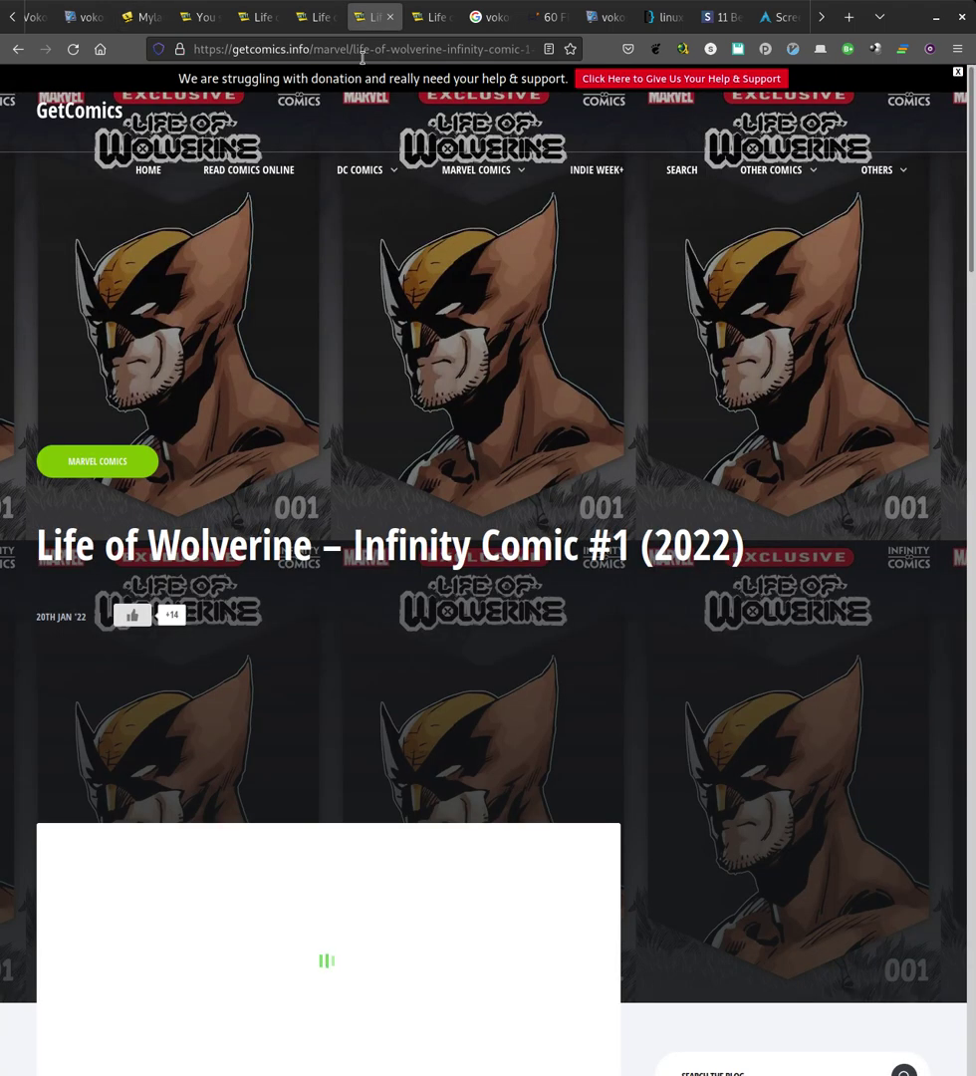
click(371, 50)
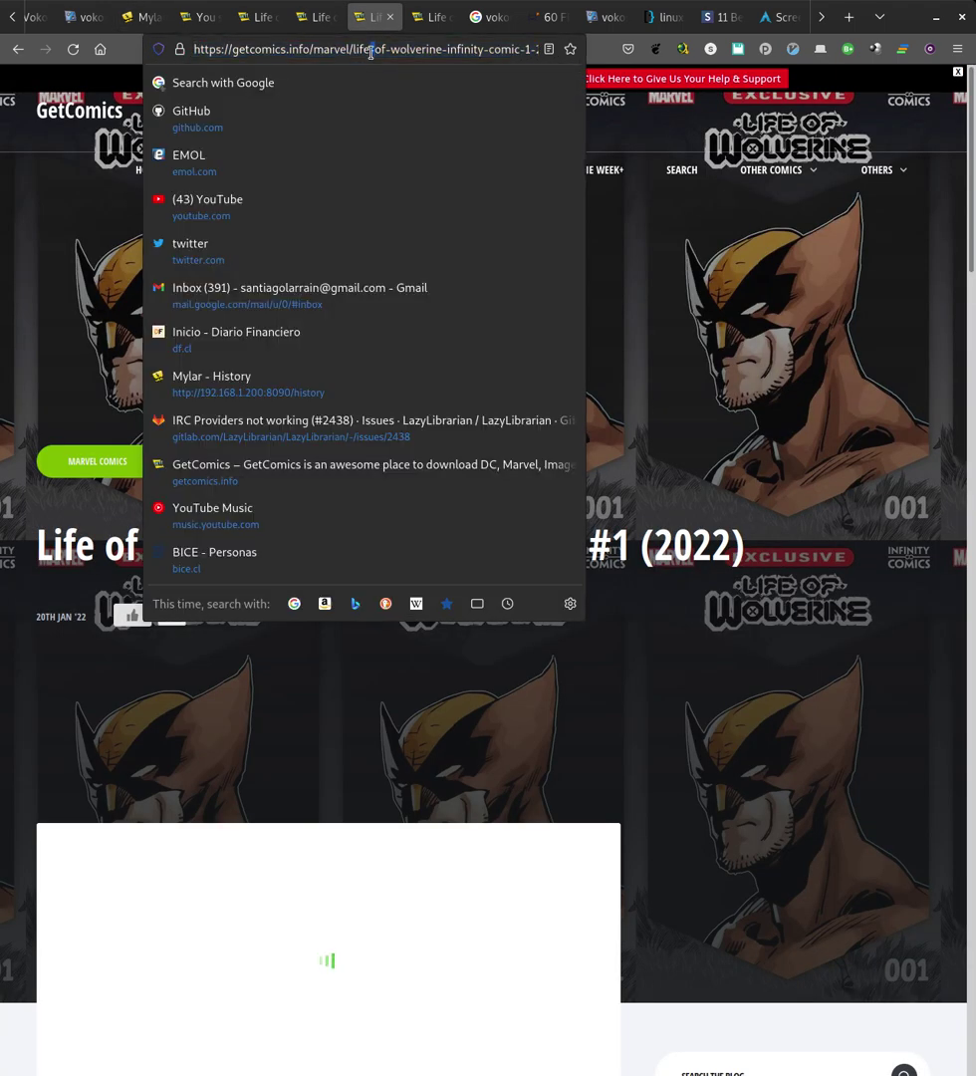
right_click(370, 50)
click(379, 111)
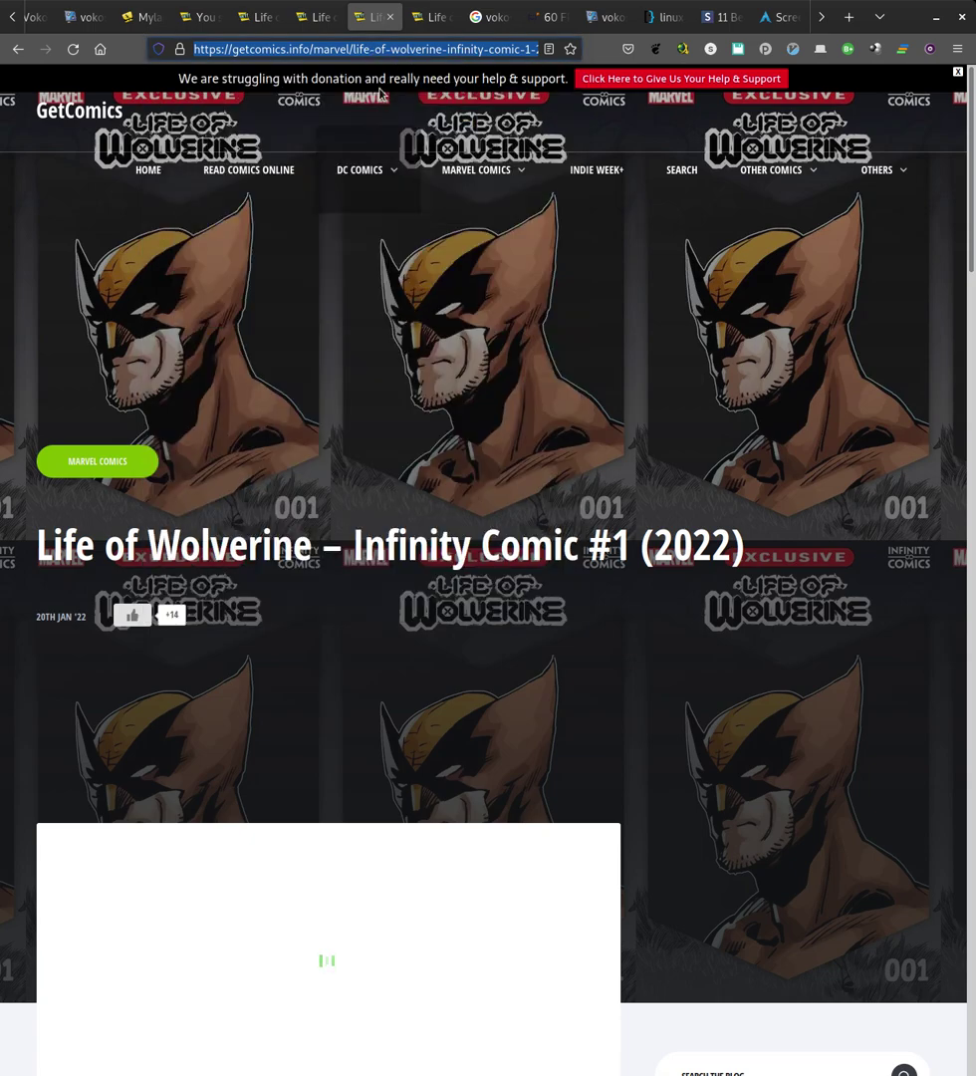
Step: Paste the GetComics link into the Add URL field and confirm it for issue #1
click(134, 17)
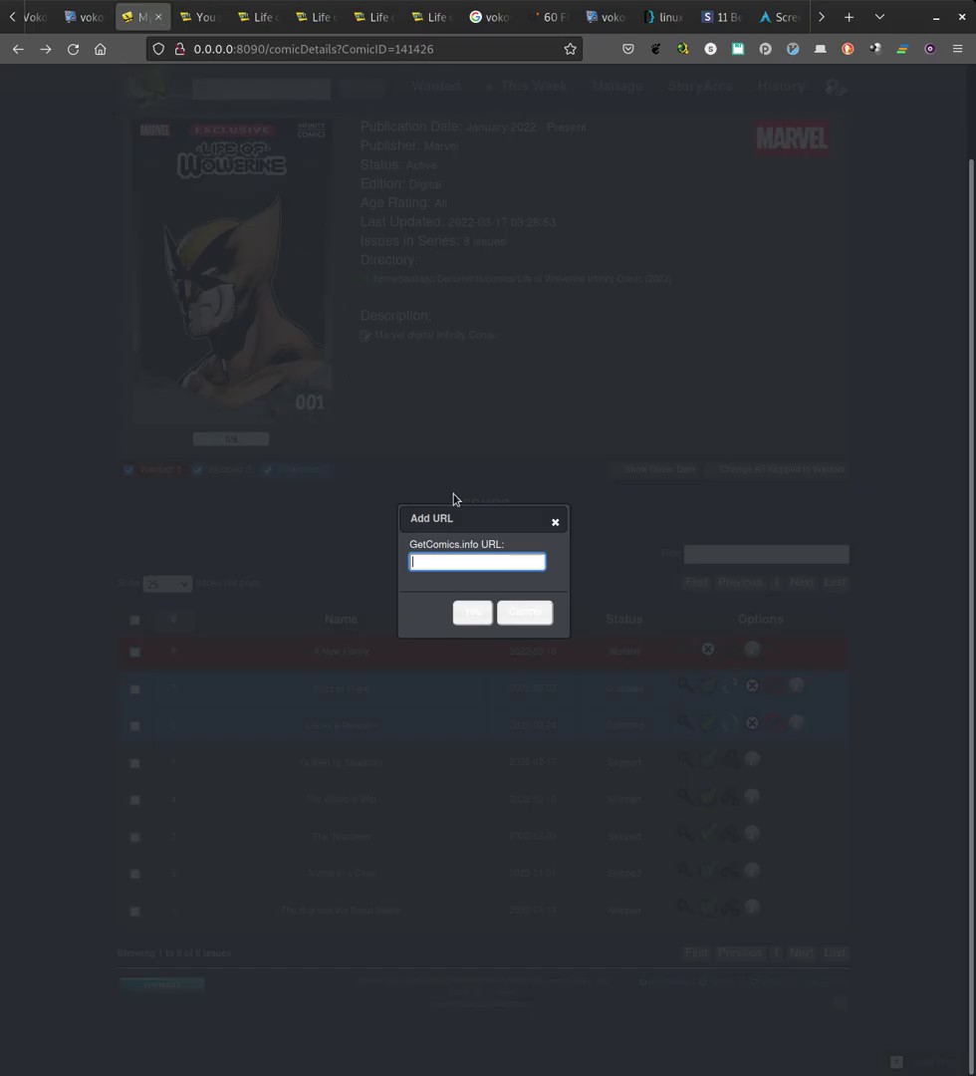
right_click(456, 564)
click(482, 663)
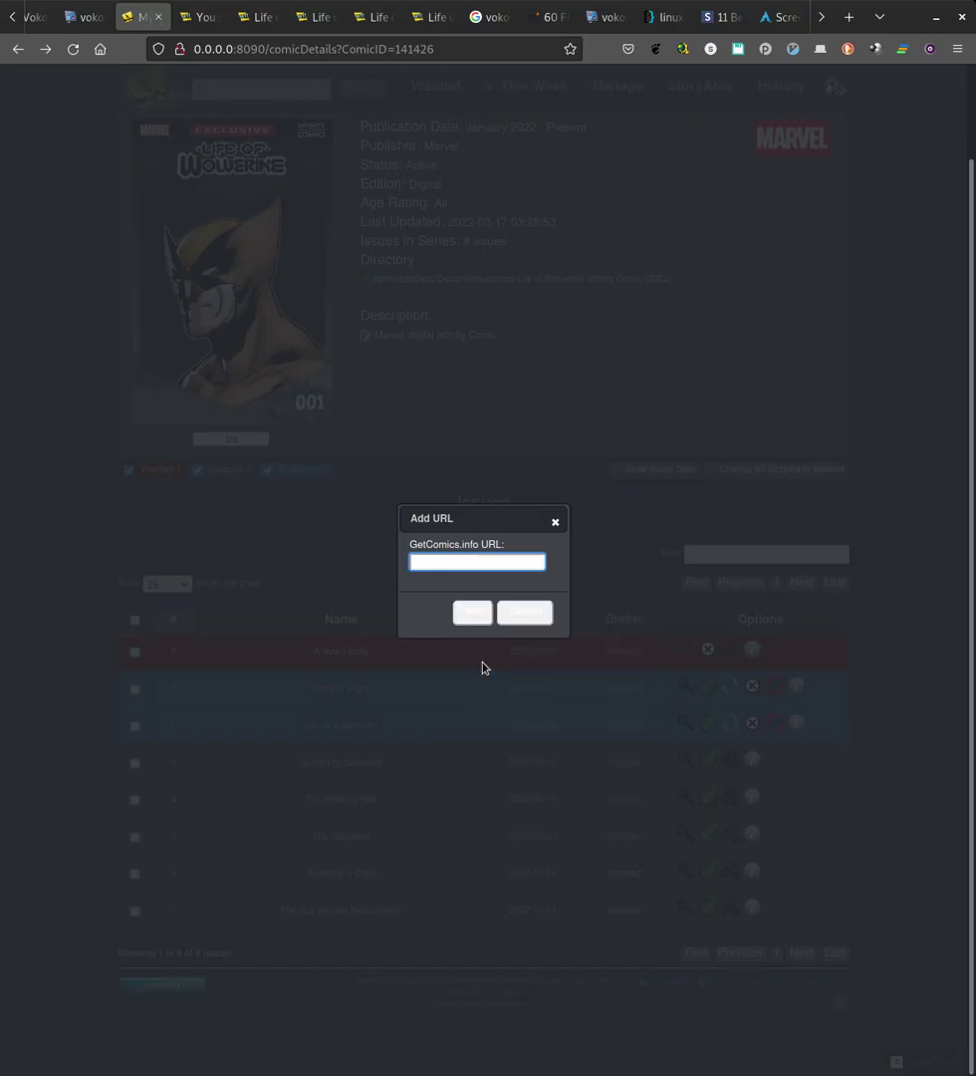
click(473, 611)
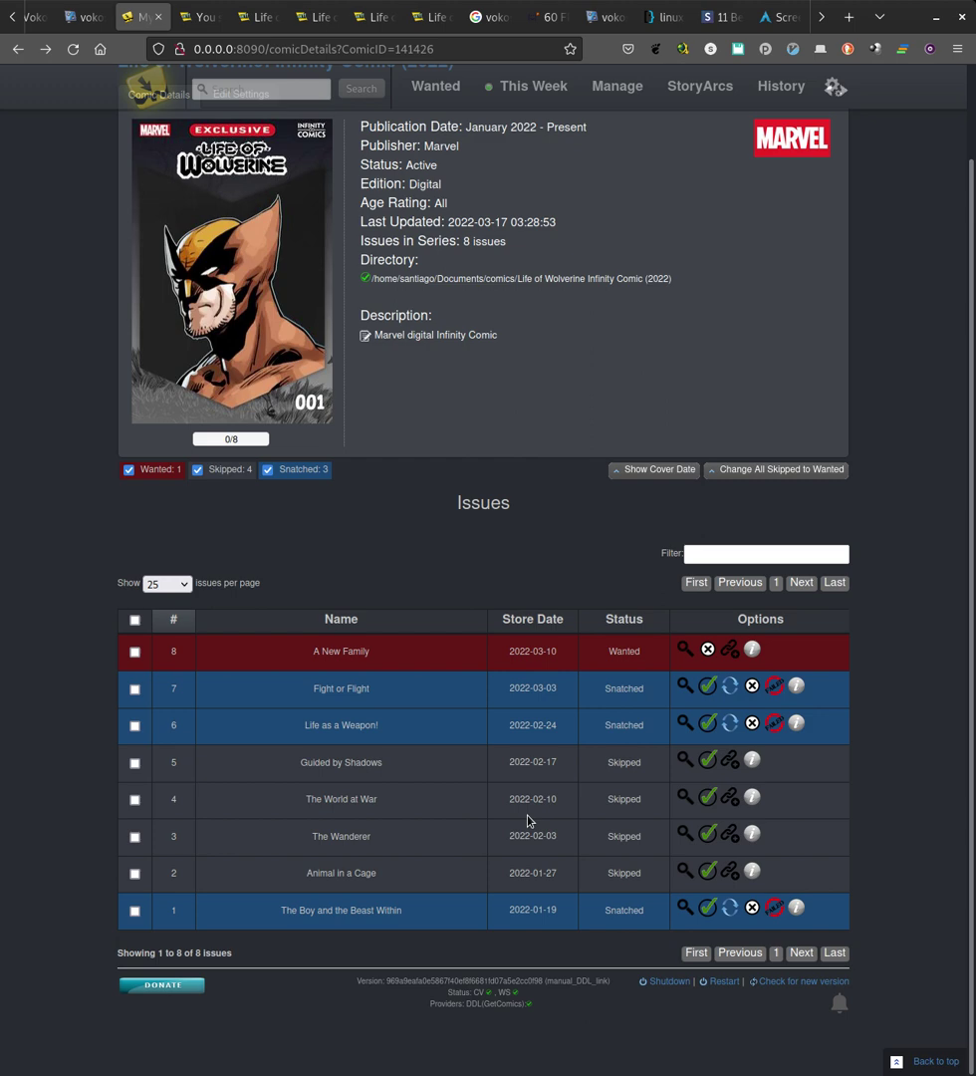
Step: Copy the Life of Wolverine #2 GetComics page address
click(303, 27)
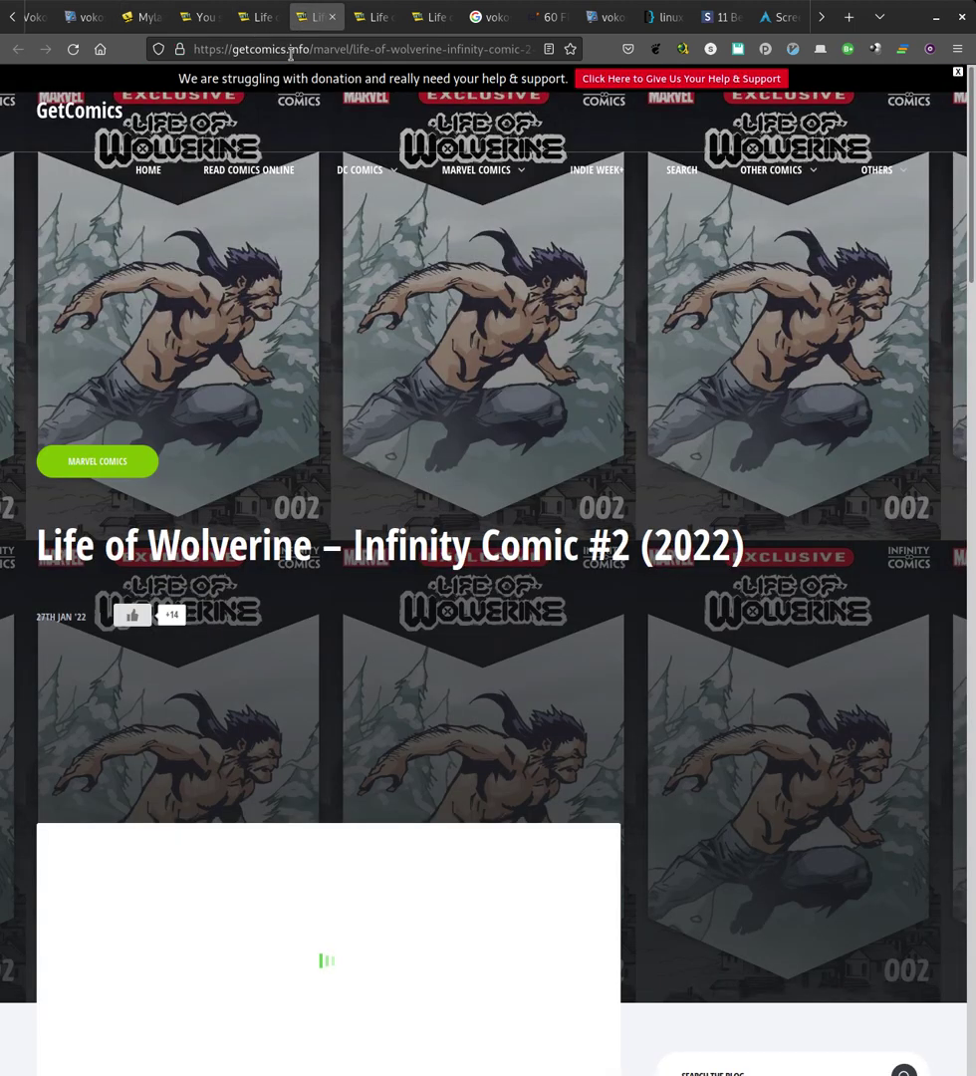
double_click(290, 49)
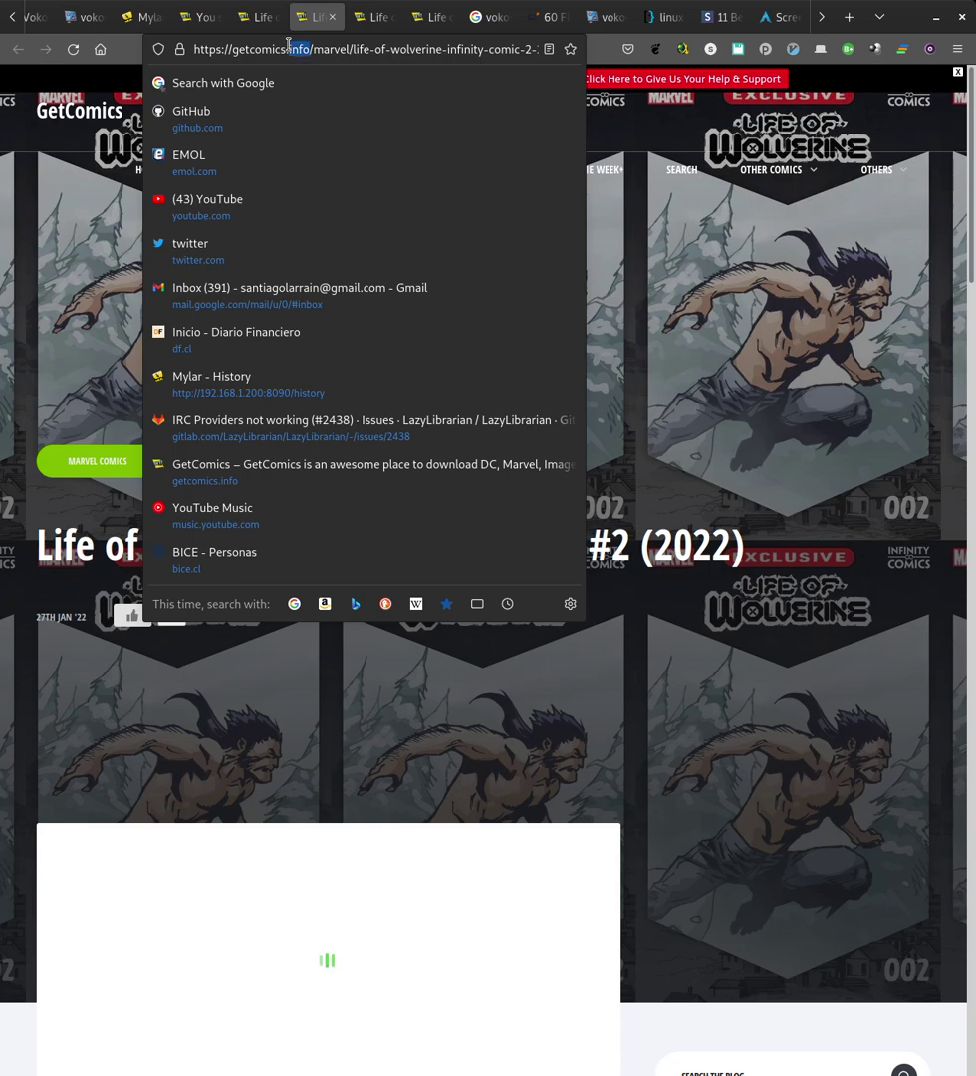
triple_click(290, 48)
right_click(290, 49)
click(325, 123)
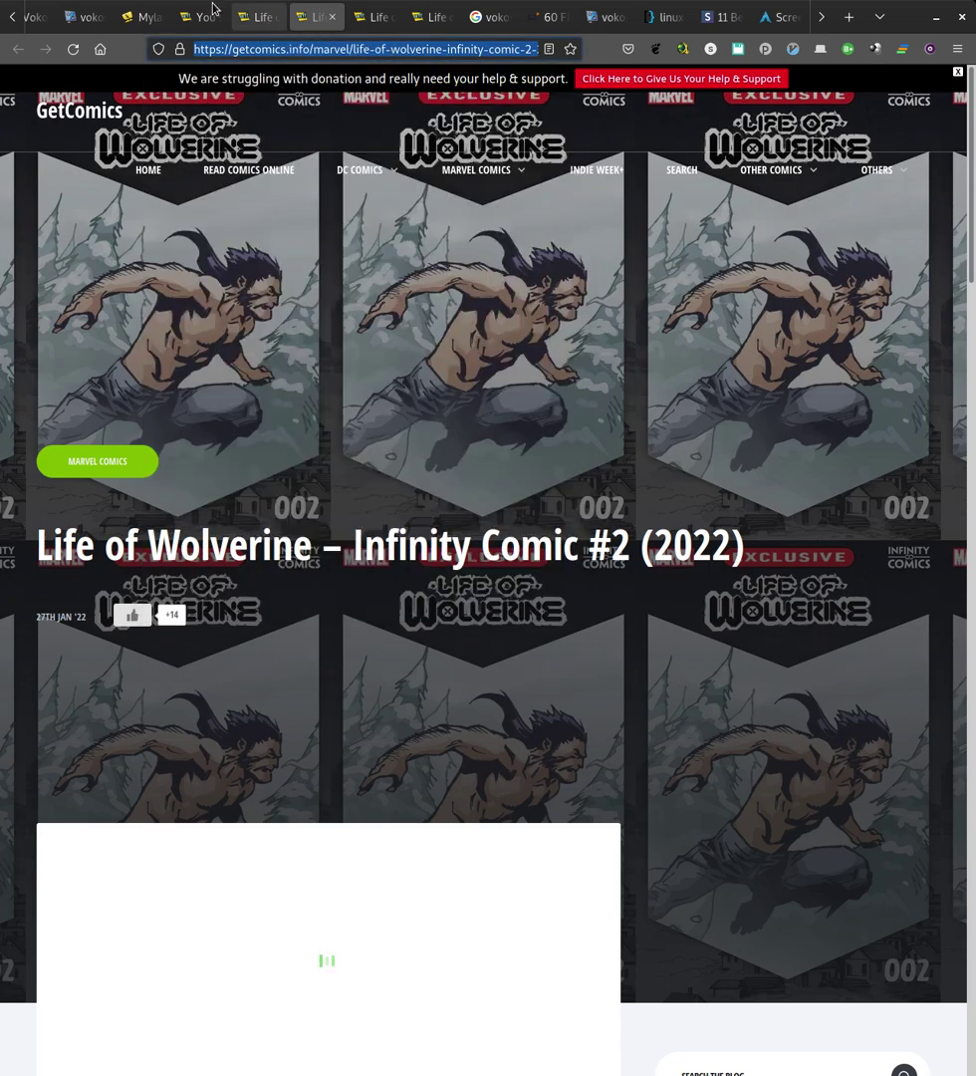
Step: In Mylar, paste that link into issue #2's Add URL dialog and confirm
click(145, 18)
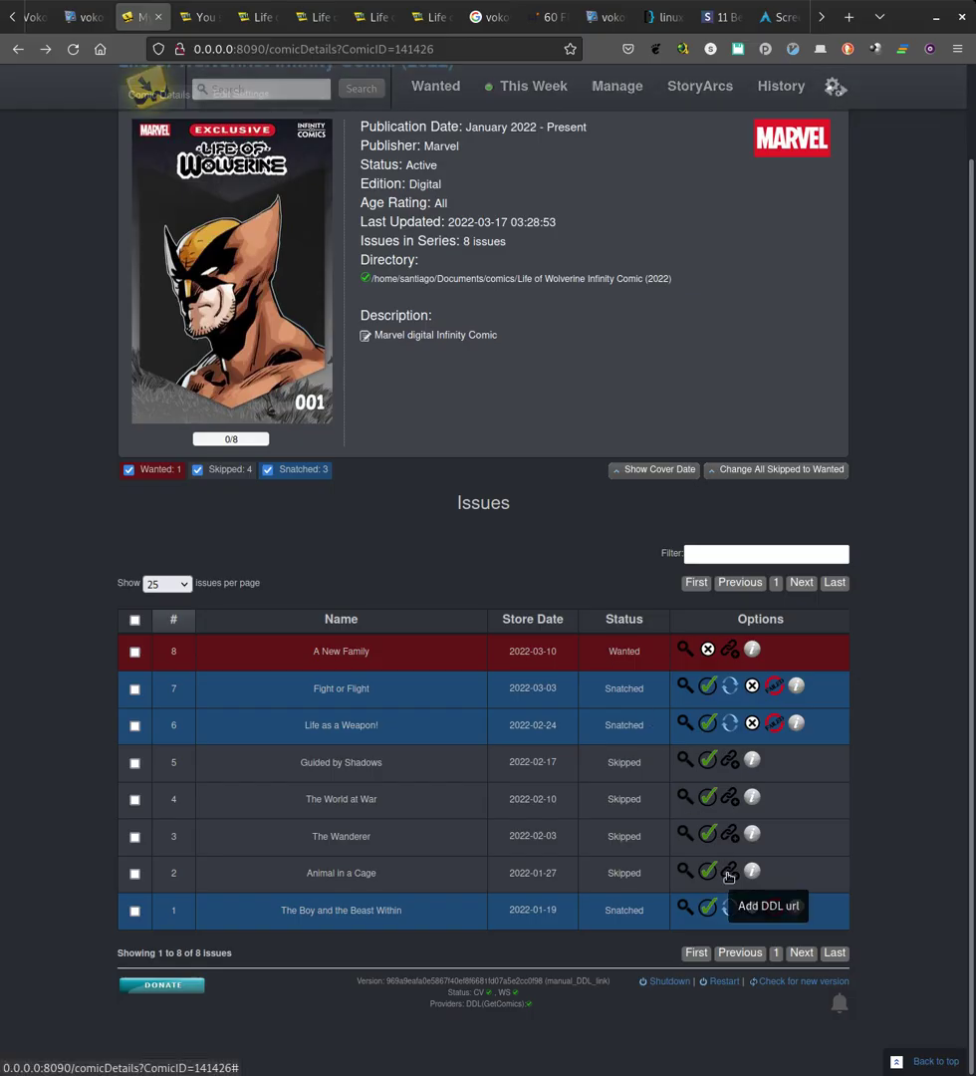
click(728, 874)
right_click(464, 560)
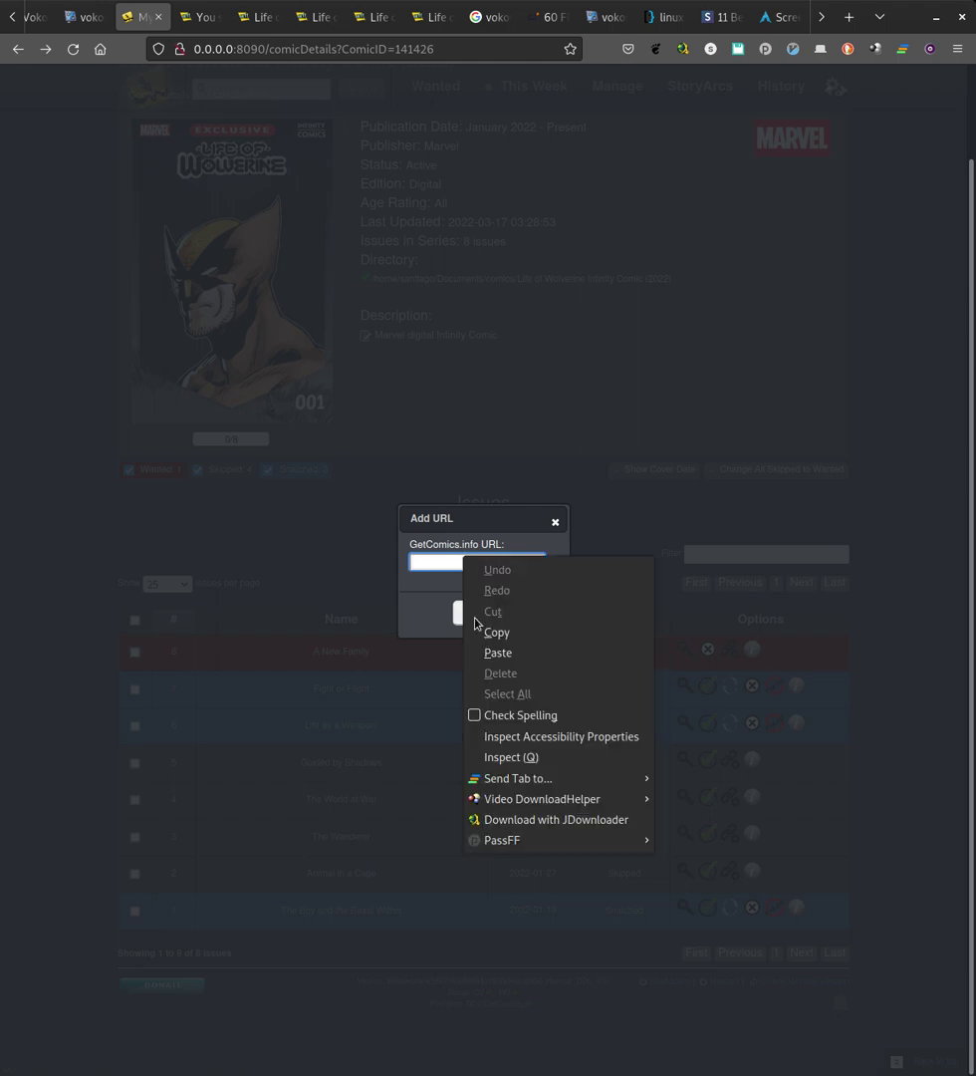
click(489, 651)
click(476, 612)
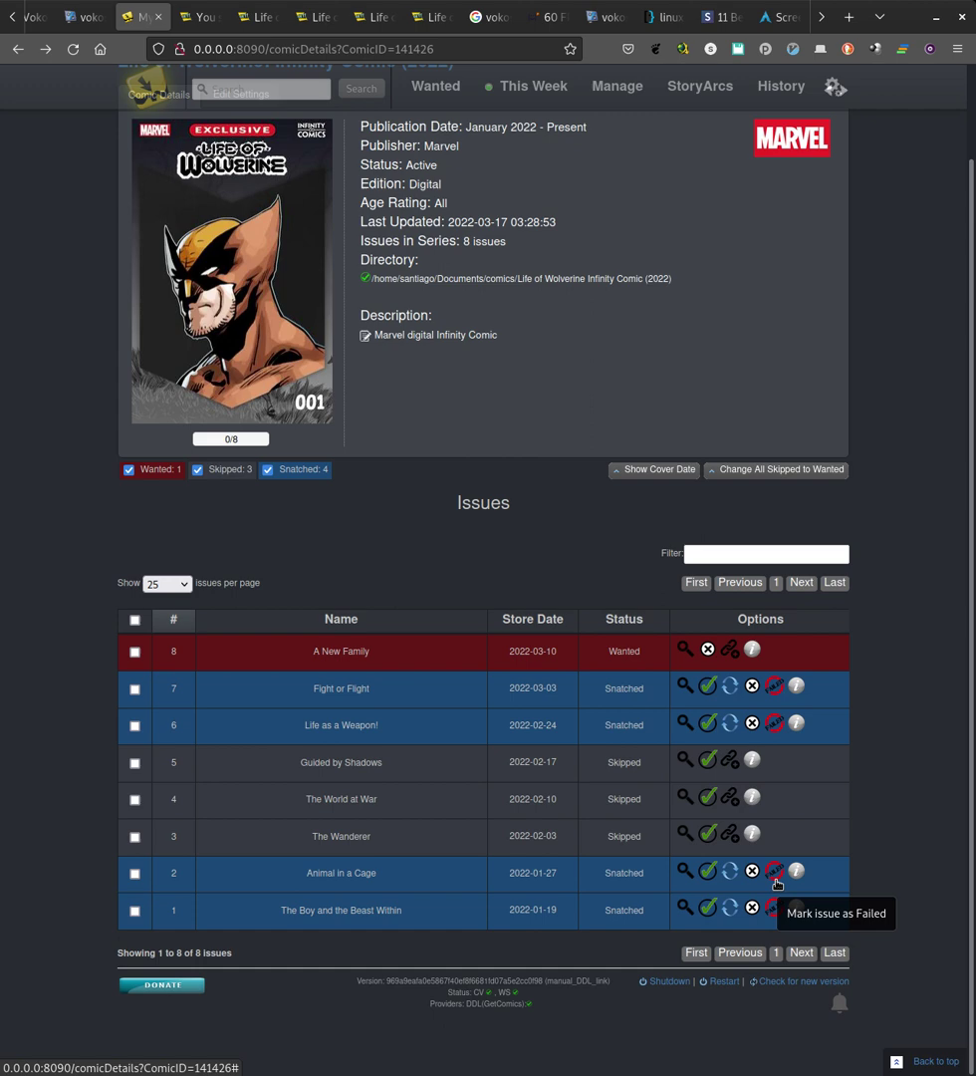
Step: Mark Life of Wolverine issue #2 as failed and return to the comic list
click(776, 882)
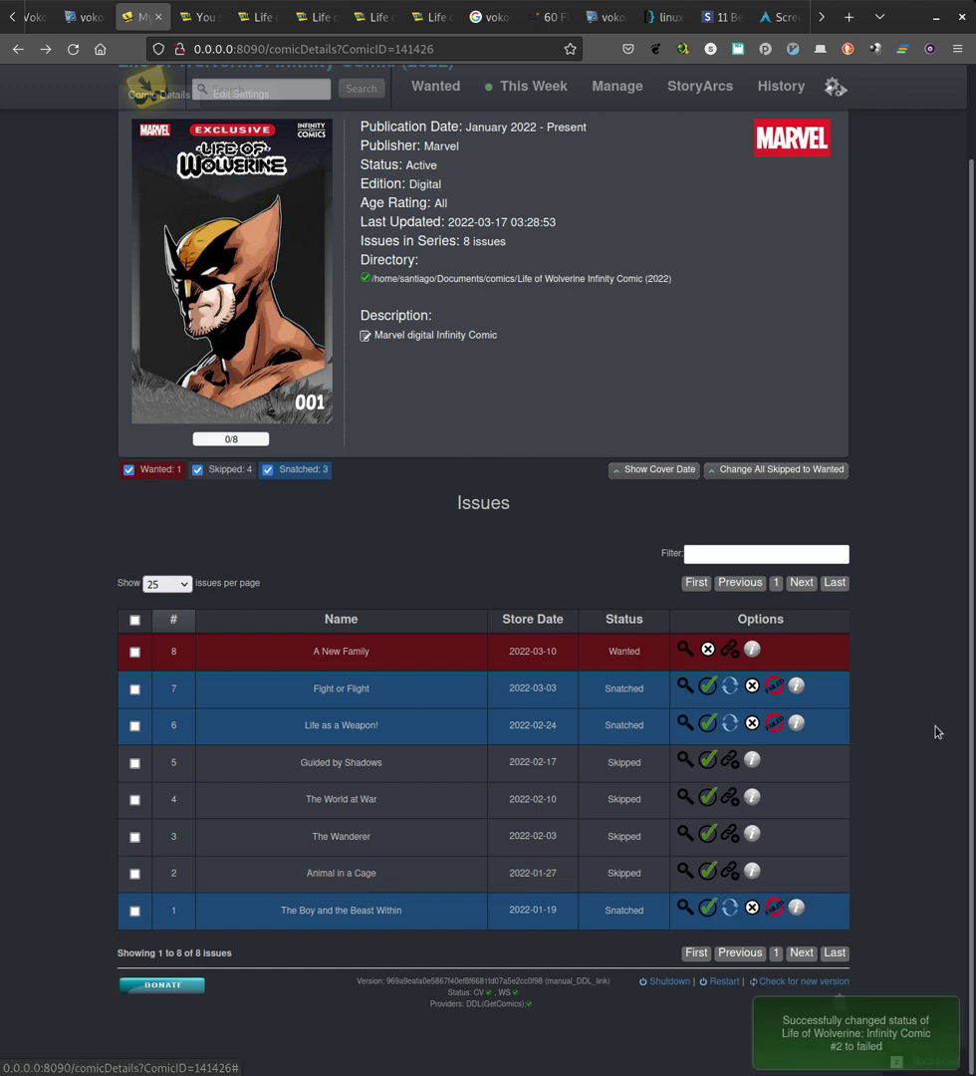
scroll(936, 732, up, 2)
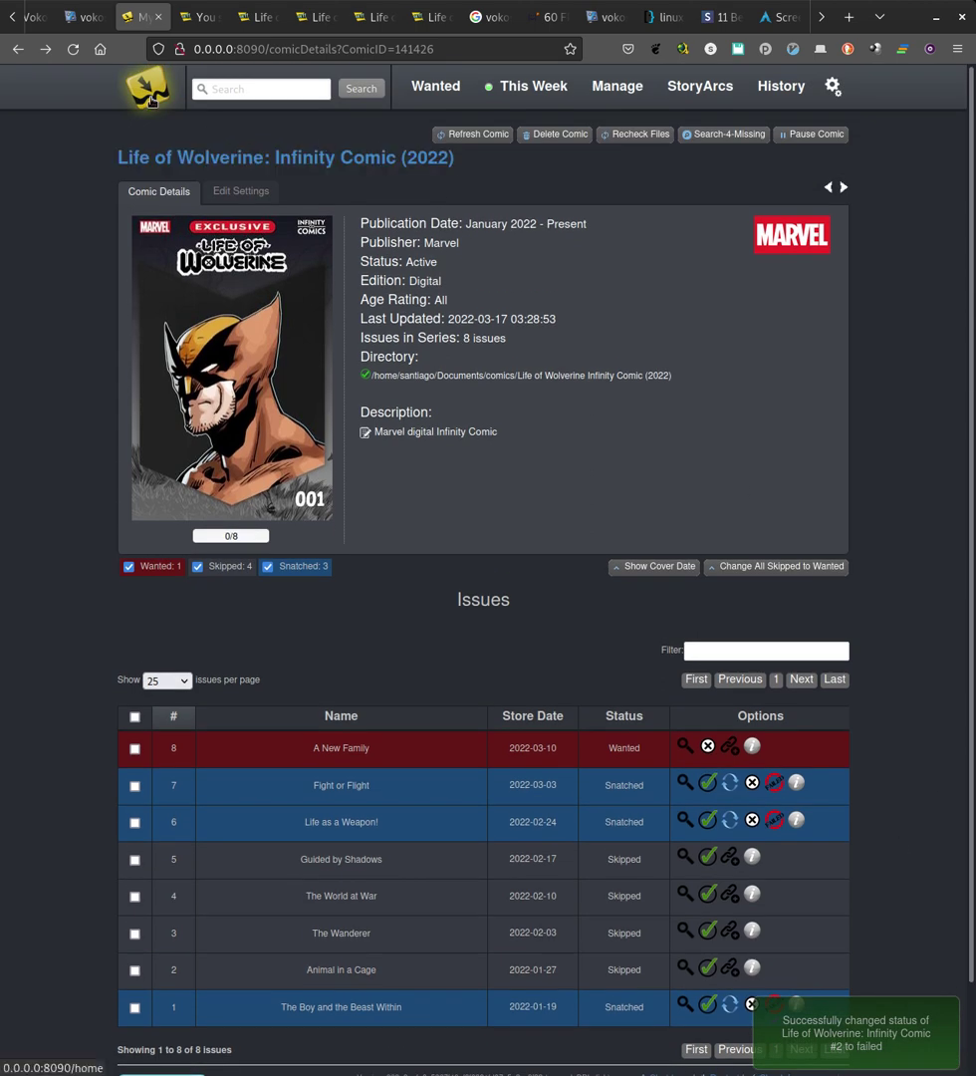
click(150, 96)
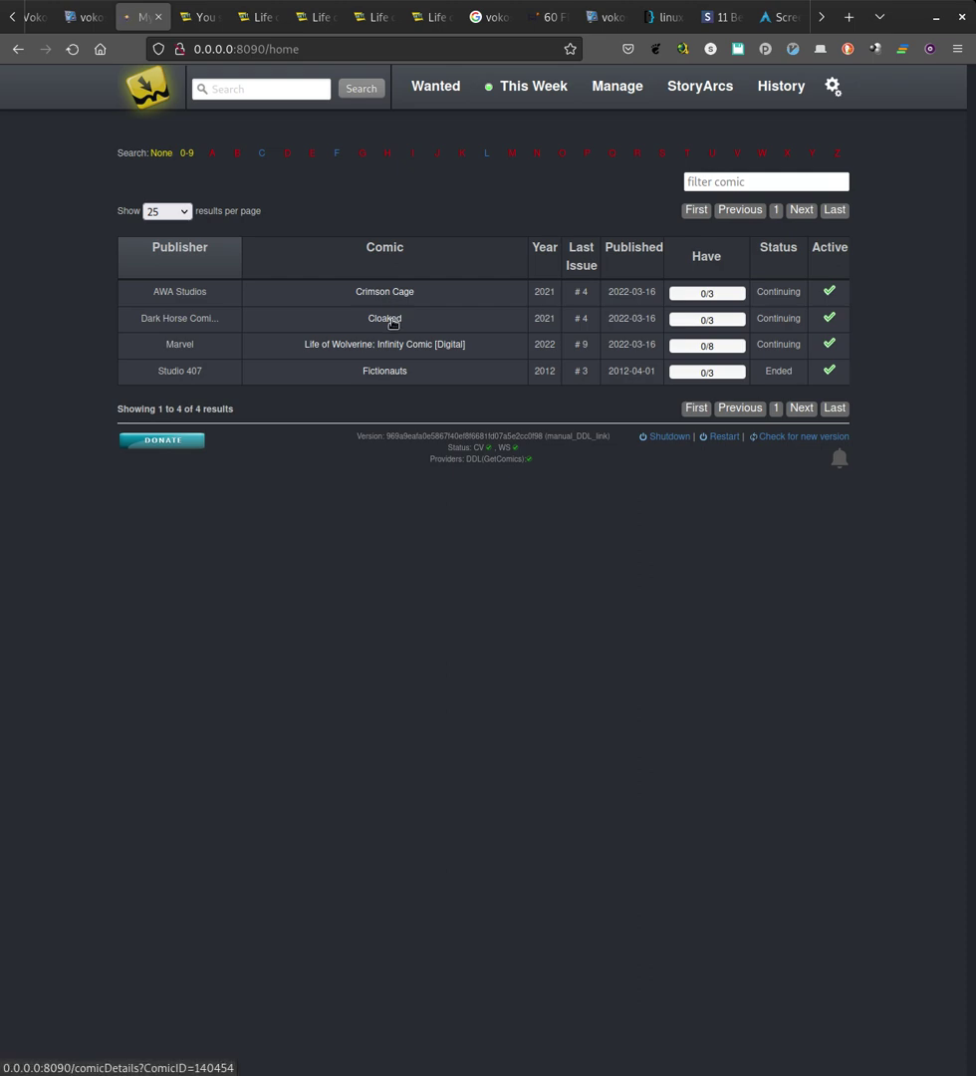
Step: In Cloaked (2021), mark issue #3 failed and search for it again
click(394, 316)
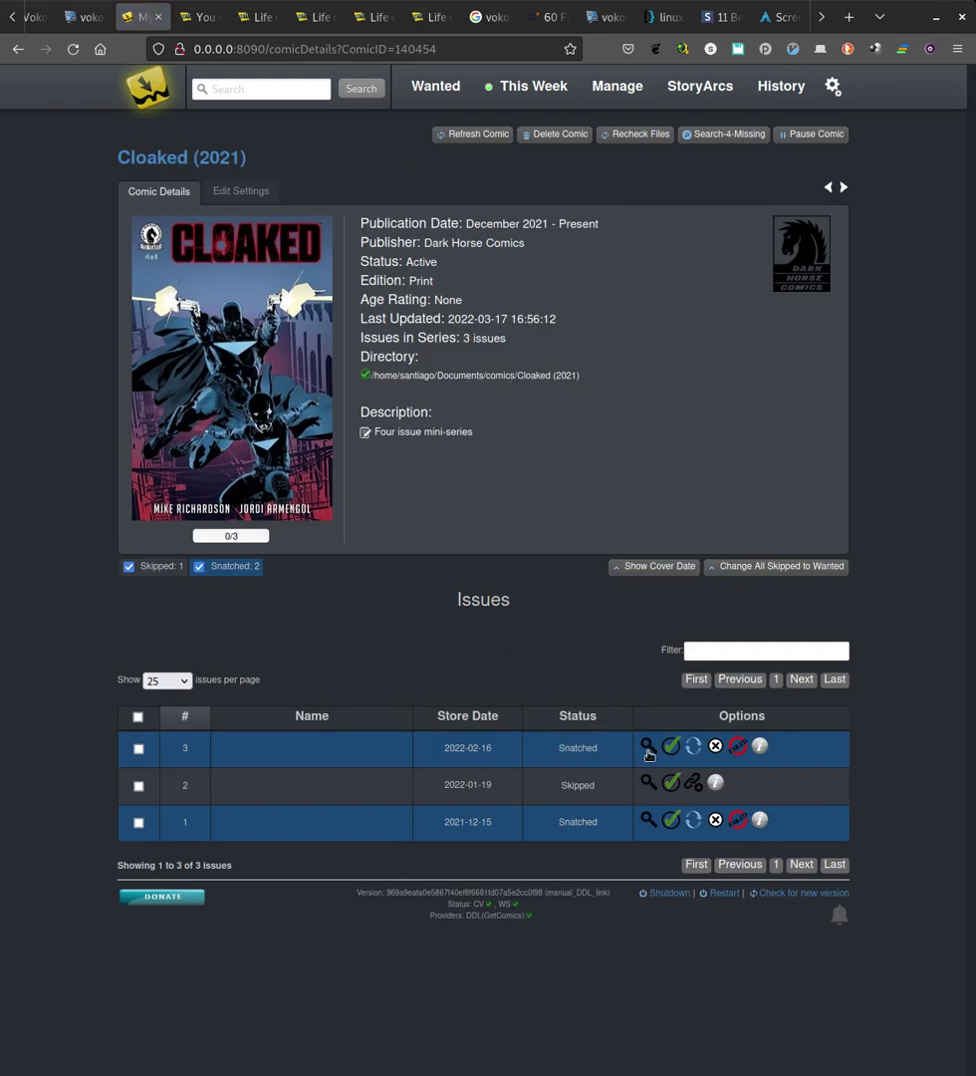
click(738, 745)
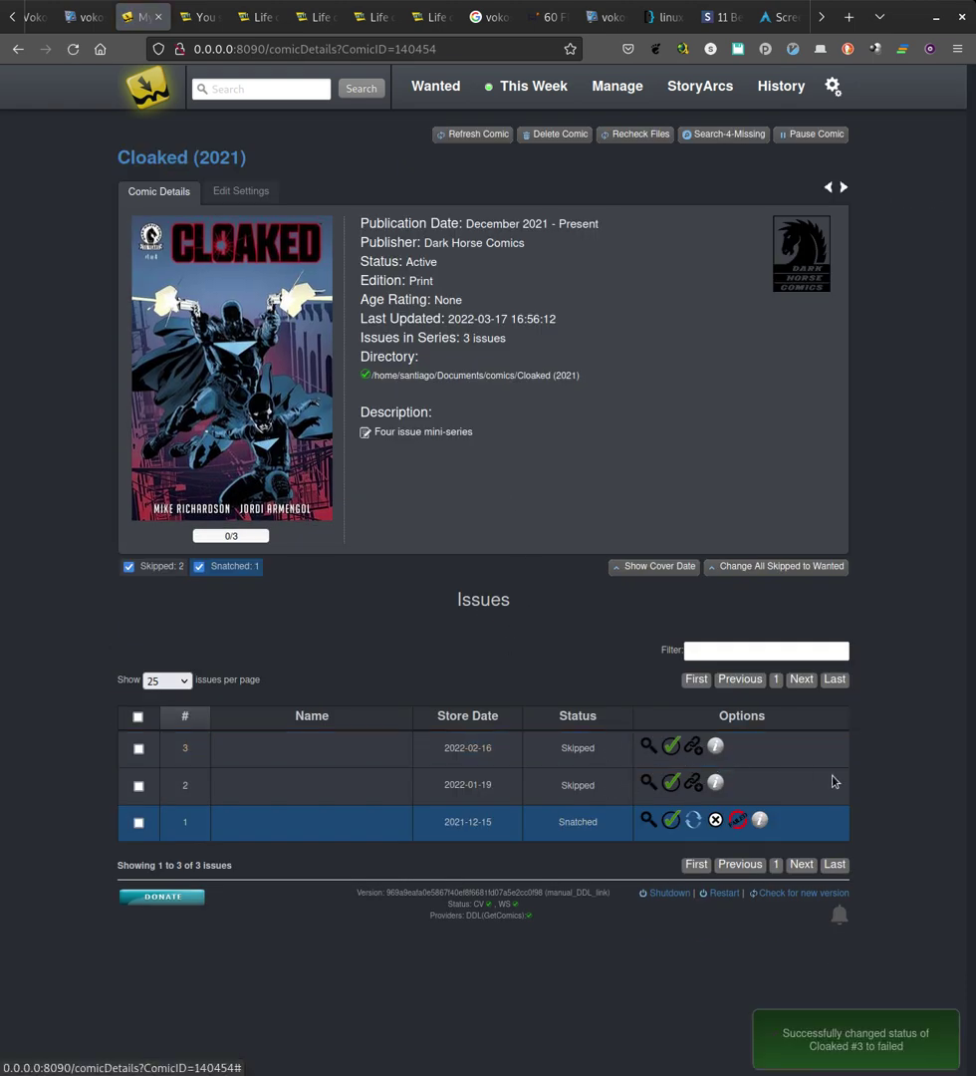
click(647, 745)
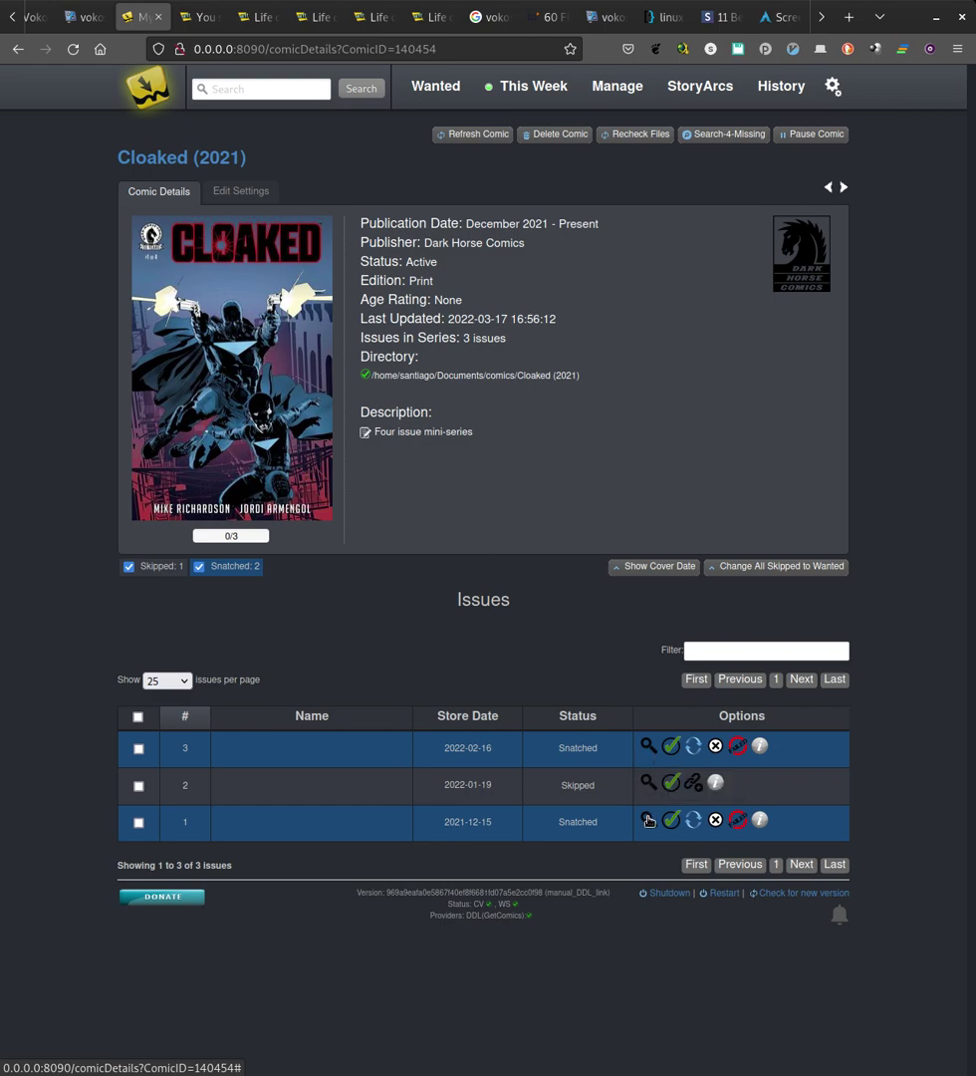
Step: From the GetComics 'cloaked' results, open Cloaked #2 (2022) and copy its page address
click(202, 18)
scroll(631, 636, down, 7)
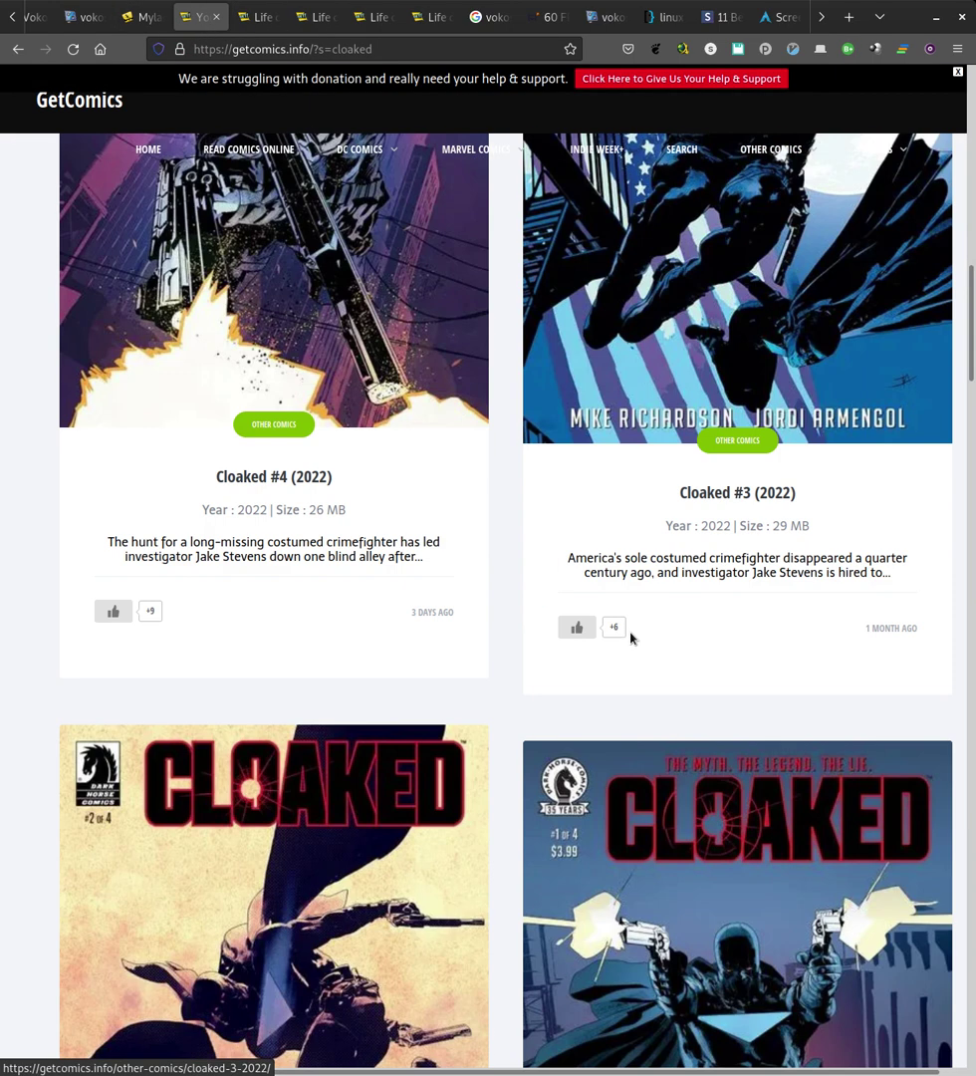
scroll(595, 634, down, 3)
click(324, 392)
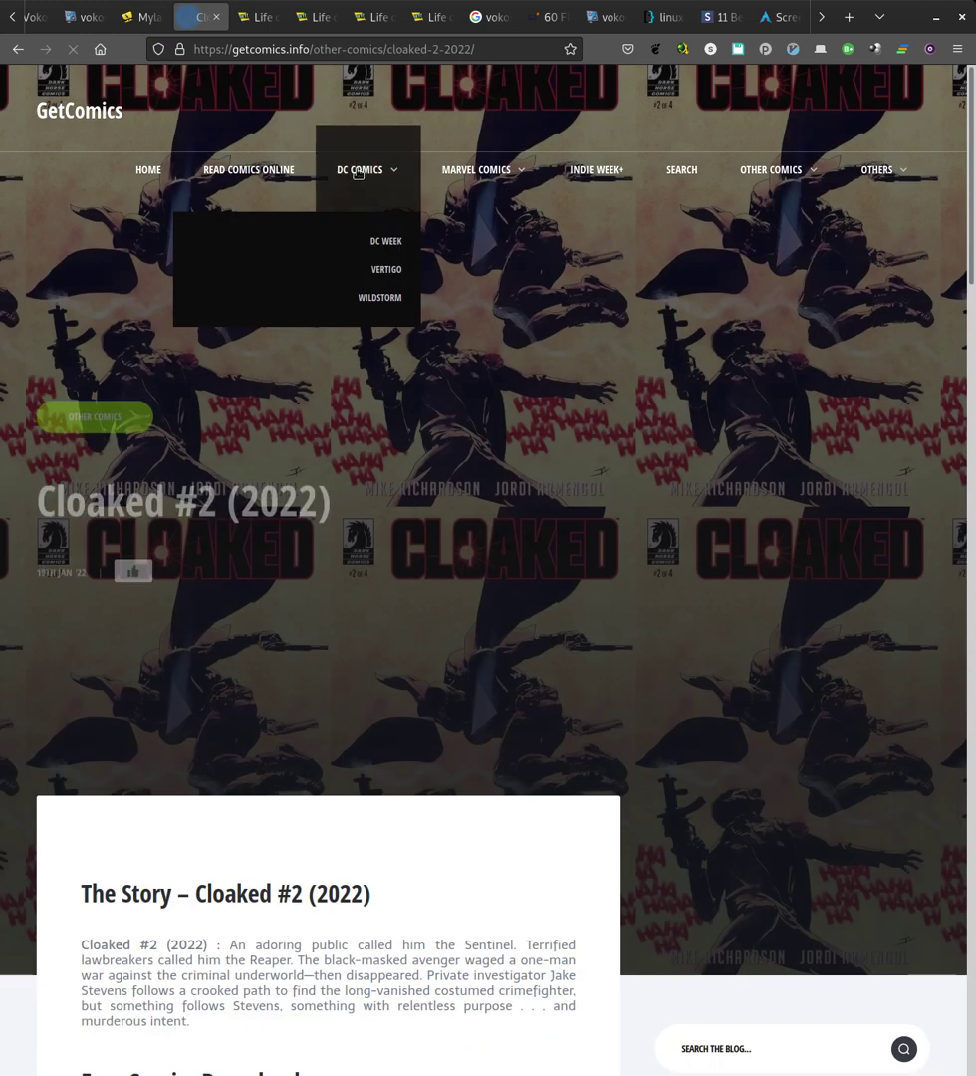
click(314, 42)
right_click(313, 48)
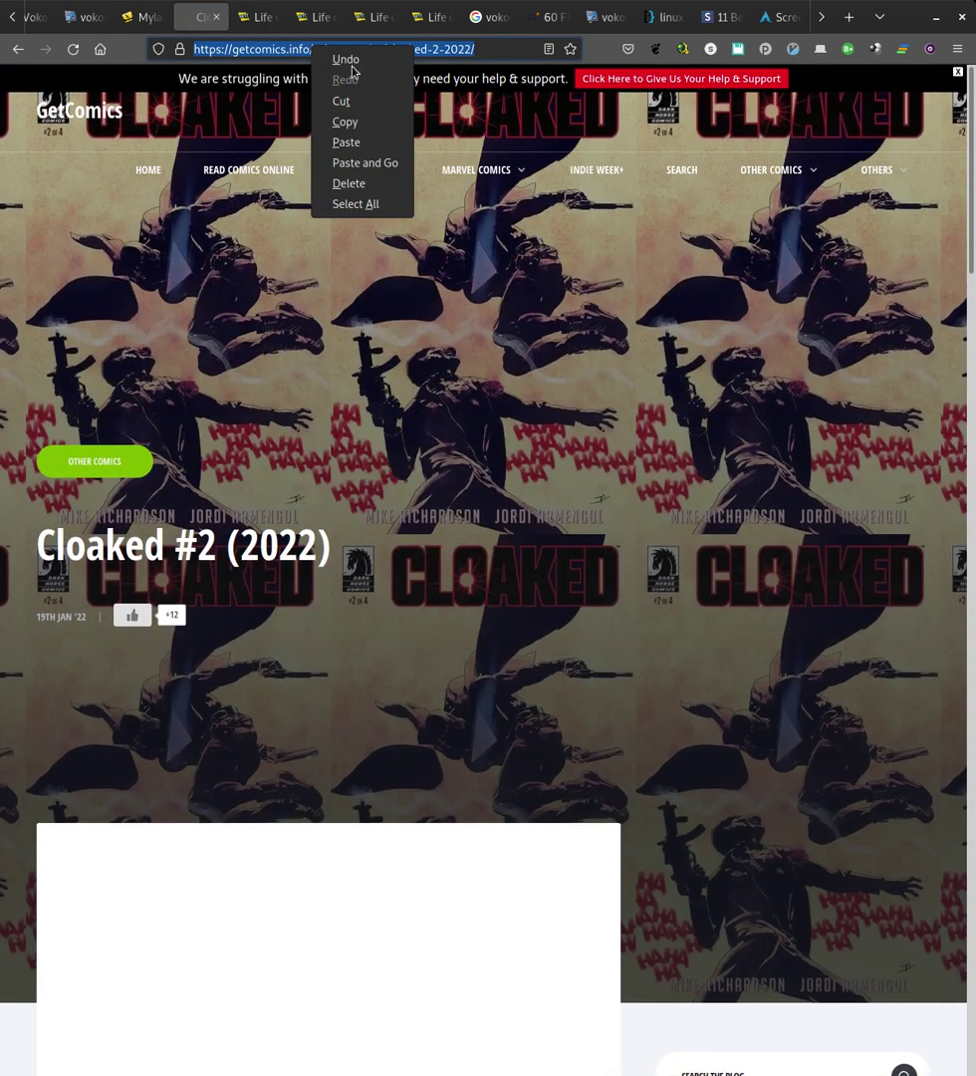
click(383, 122)
Step: In Mylar, paste the link into Cloaked issue #2's Add URL dialog and confirm
click(145, 17)
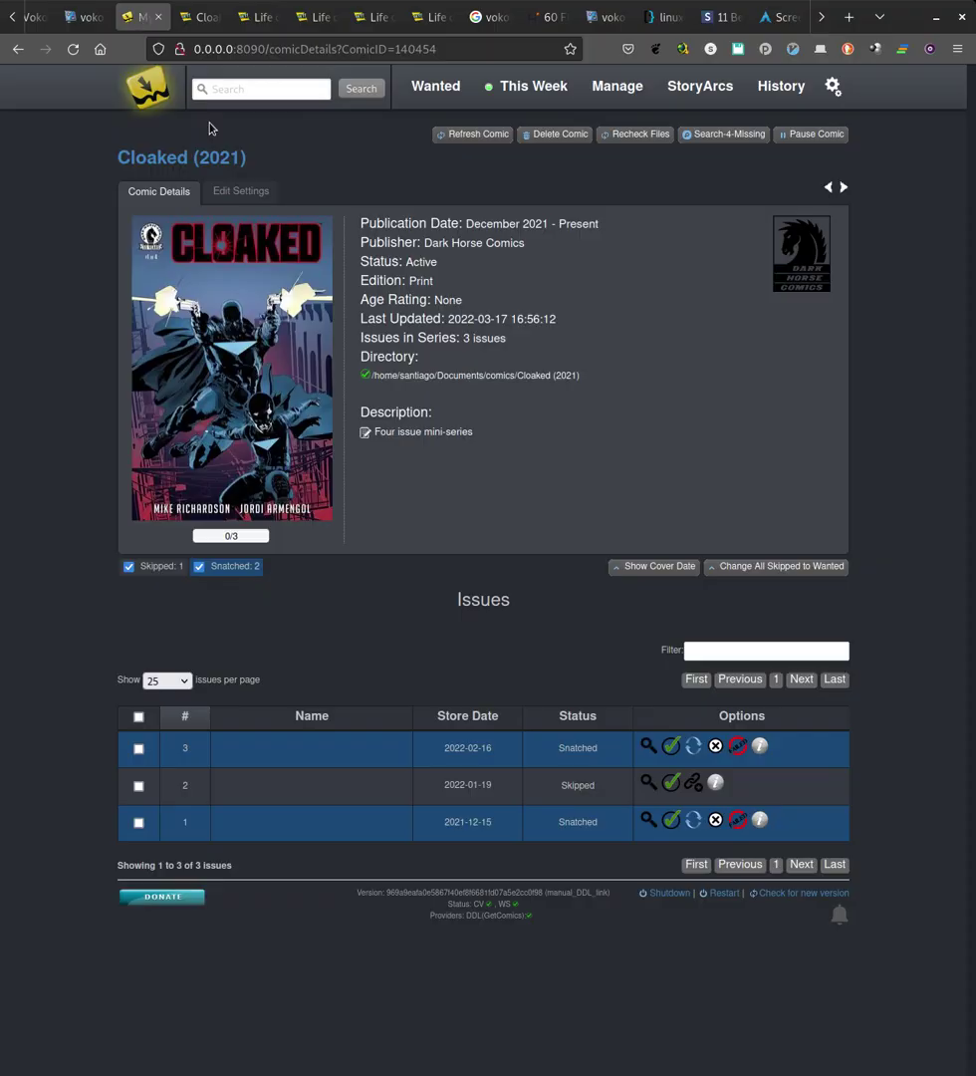
click(693, 784)
right_click(448, 565)
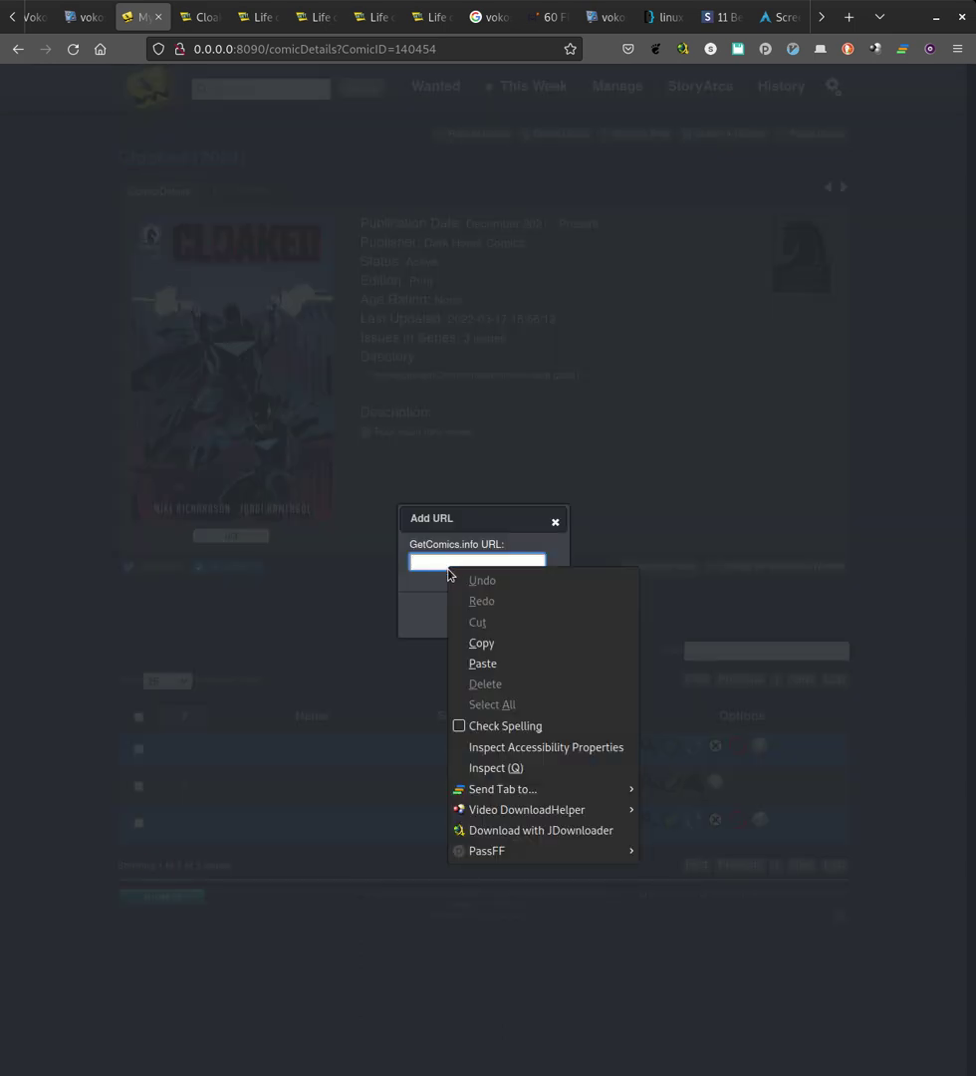
click(483, 664)
click(472, 612)
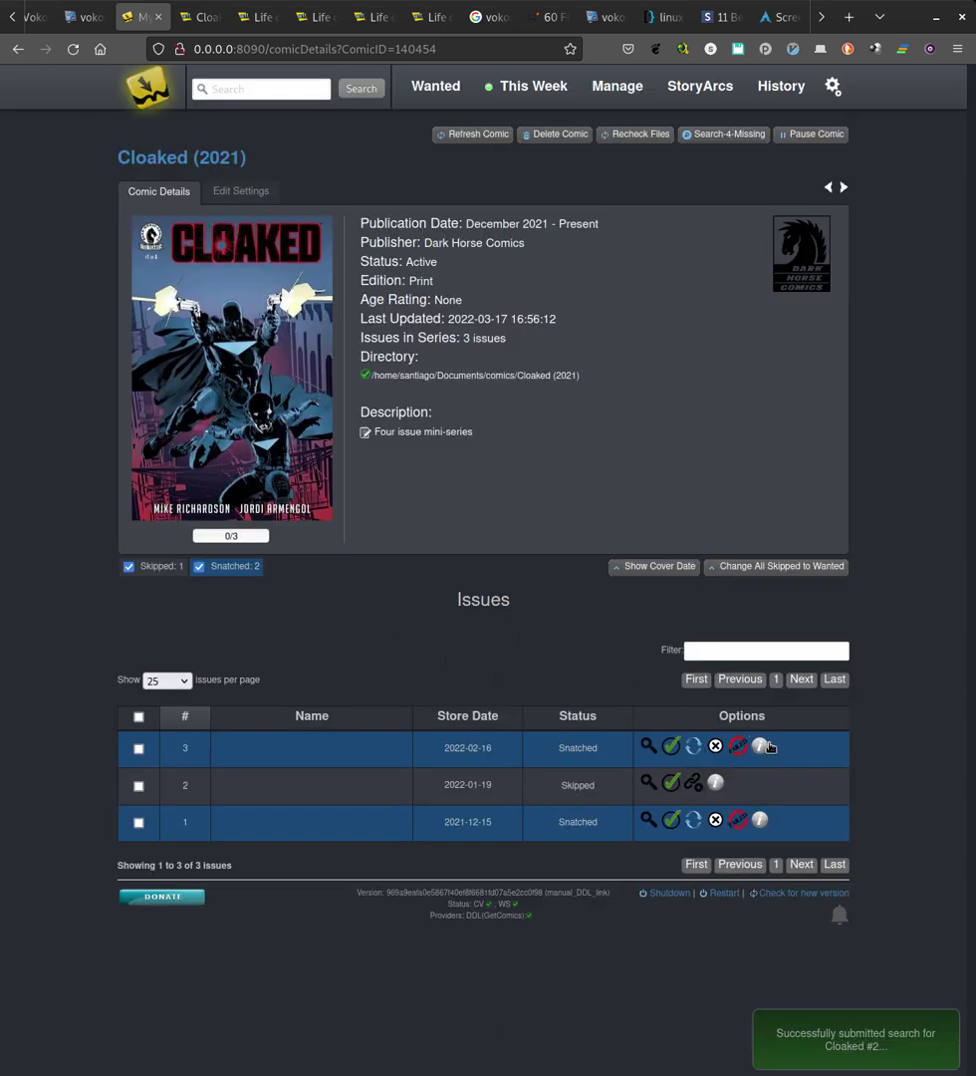